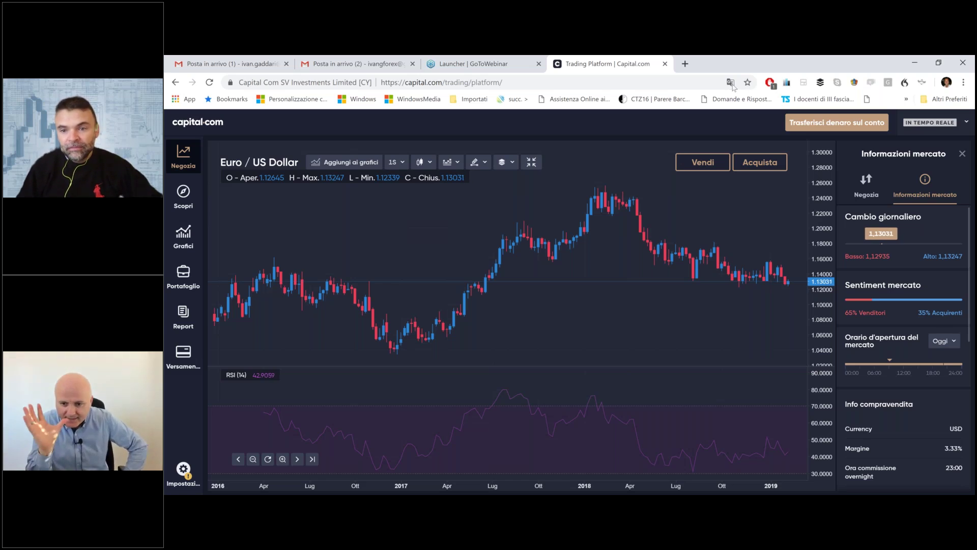
pyautogui.click(730, 82)
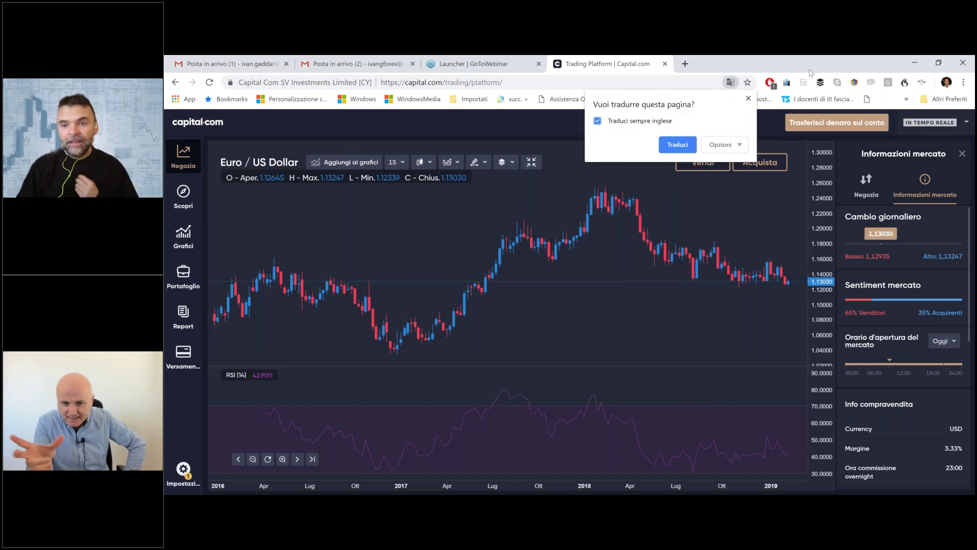
pyautogui.click(870, 314)
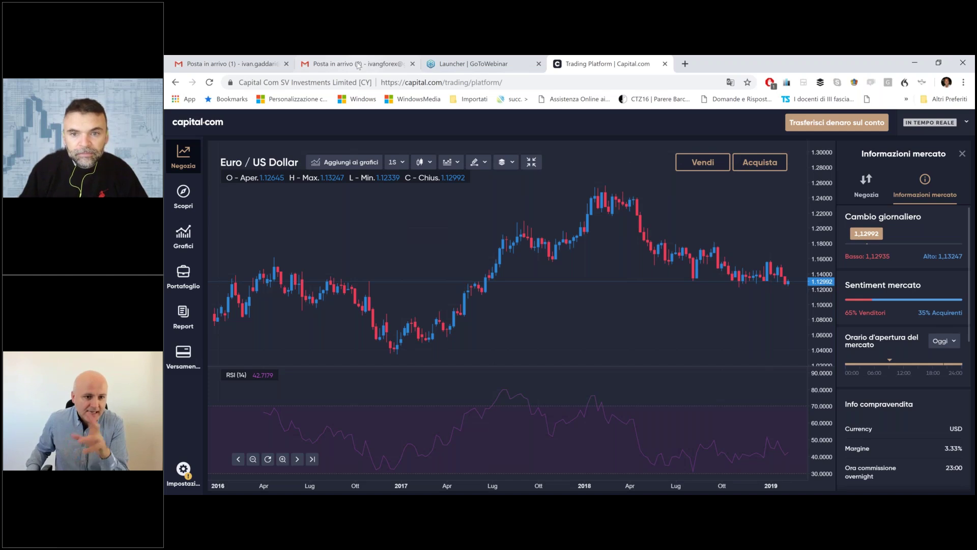
# Switch to the second Gmail inbox and open the 'info' email thread.
pyautogui.click(358, 65)
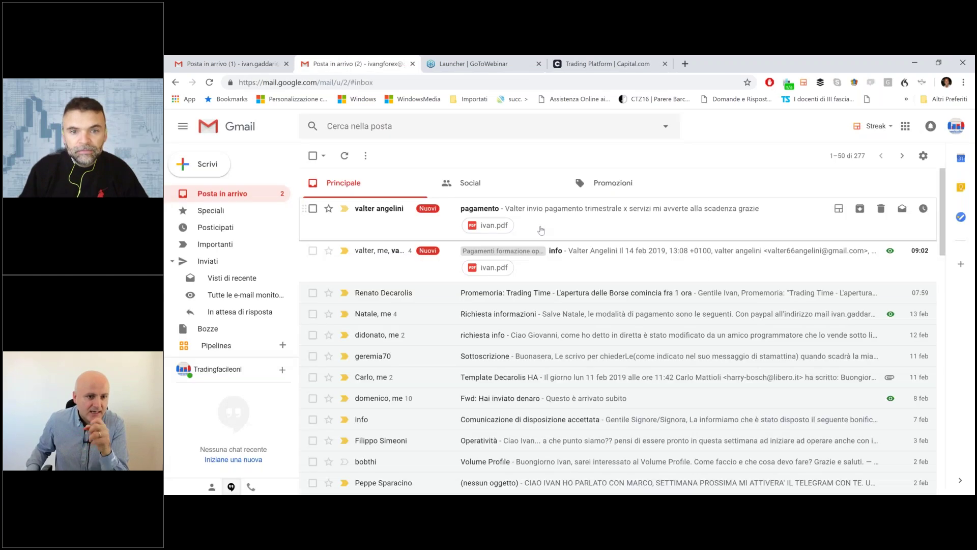
pyautogui.click(627, 253)
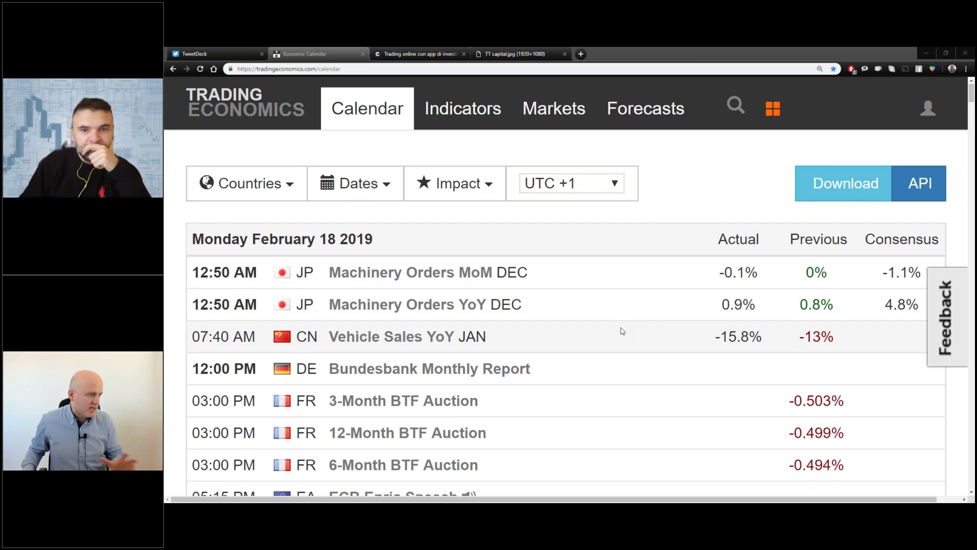
# Scroll the calendar to Tuesday's GB Average Earnings and Claimant Count Change JAN rows.
pyautogui.scroll(-1, 617, 285)
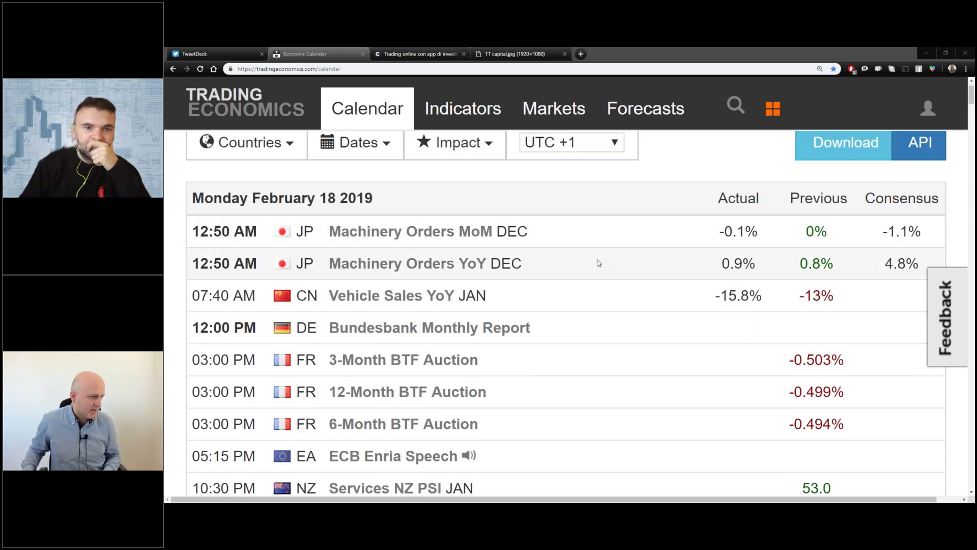
pyautogui.scroll(-1, 596, 265)
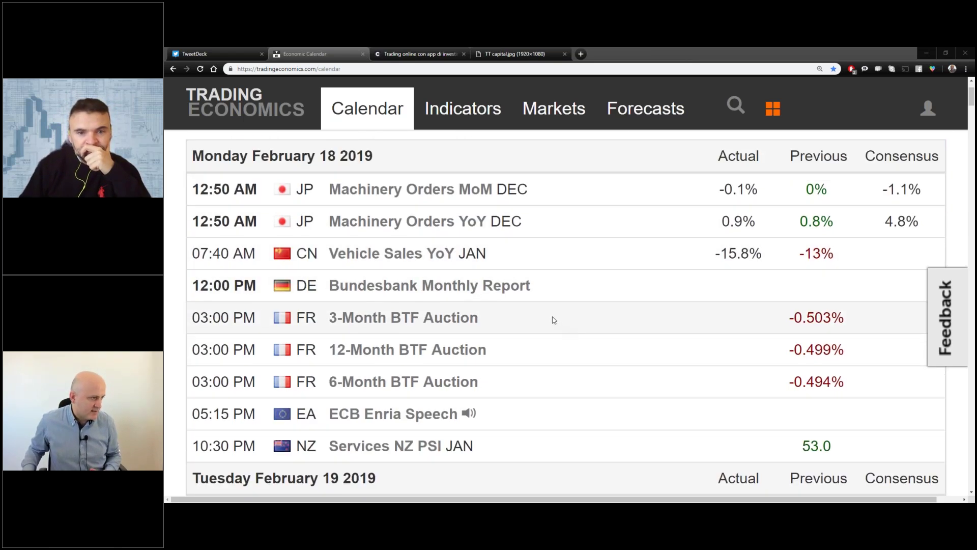
pyautogui.scroll(2, 553, 319)
pyautogui.scroll(-1, 554, 320)
pyautogui.scroll(-1, 553, 319)
pyautogui.scroll(-1, 554, 321)
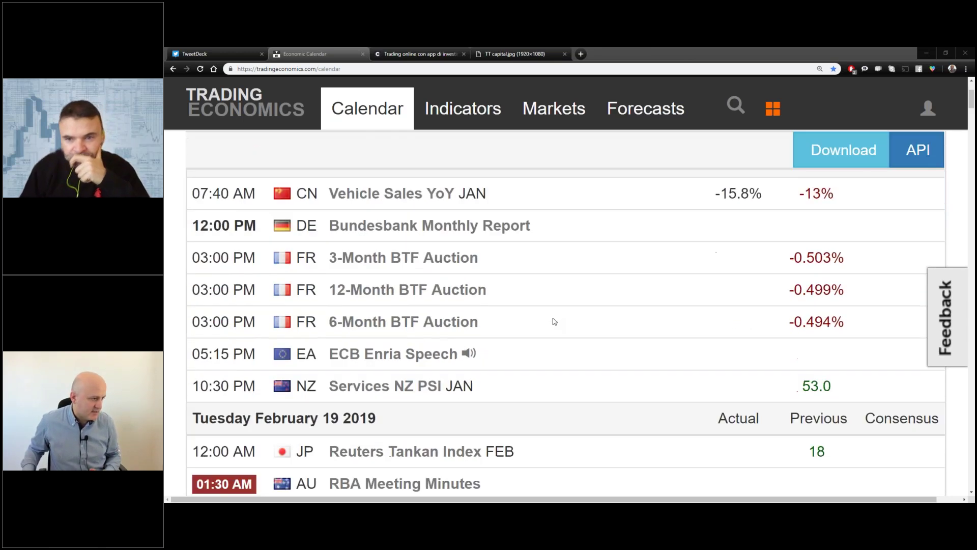
pyautogui.scroll(-1, 554, 321)
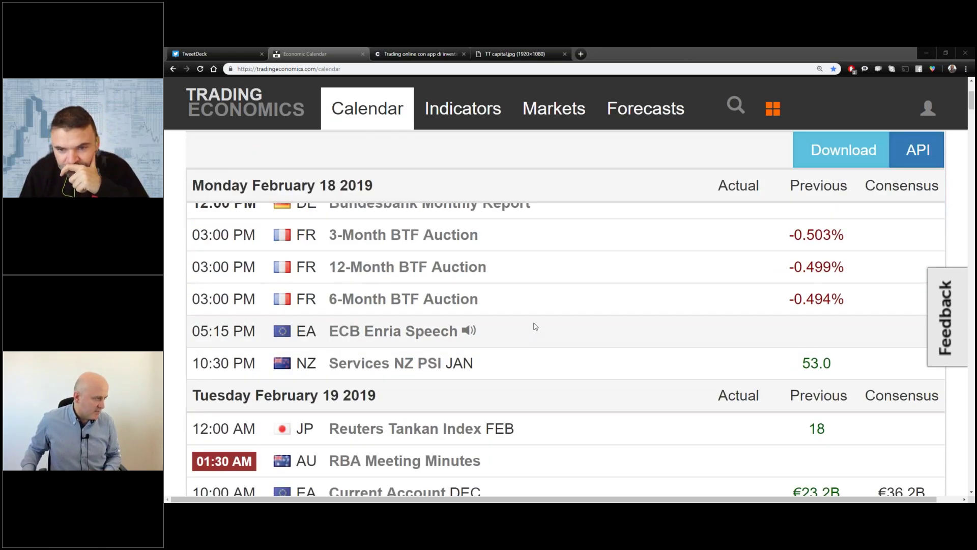
pyautogui.scroll(1, 535, 327)
pyautogui.scroll(1, 534, 327)
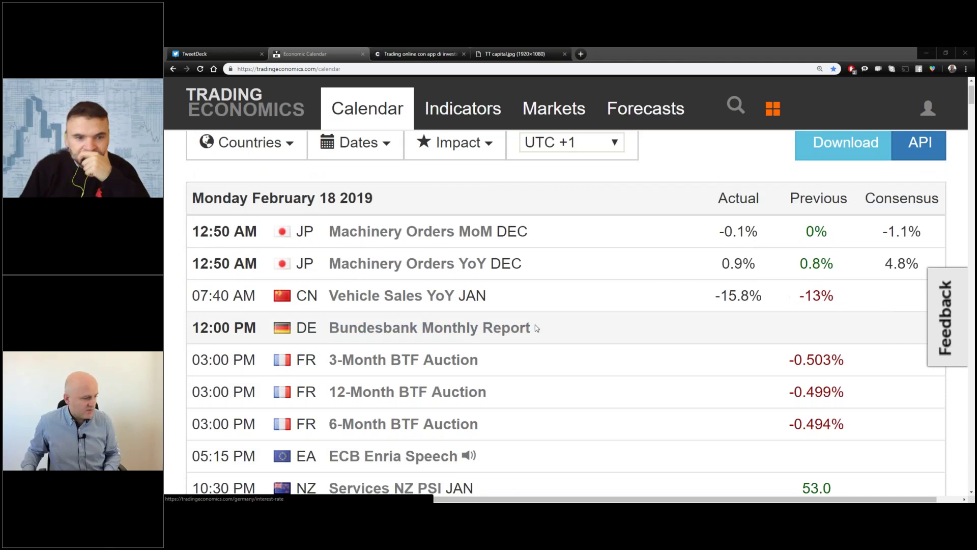
pyautogui.scroll(-2, 536, 329)
pyautogui.scroll(-3, 536, 328)
pyautogui.scroll(-2, 537, 328)
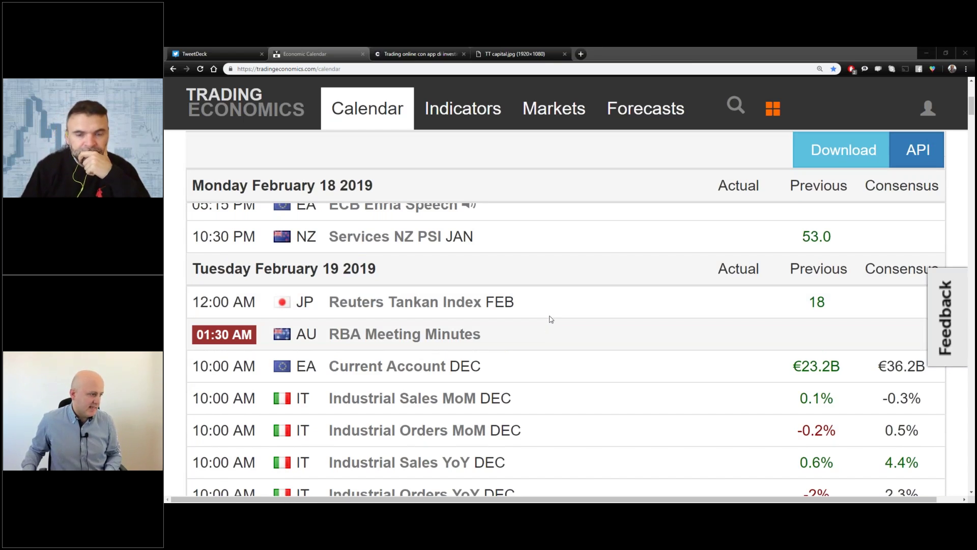
pyautogui.scroll(-2, 540, 315)
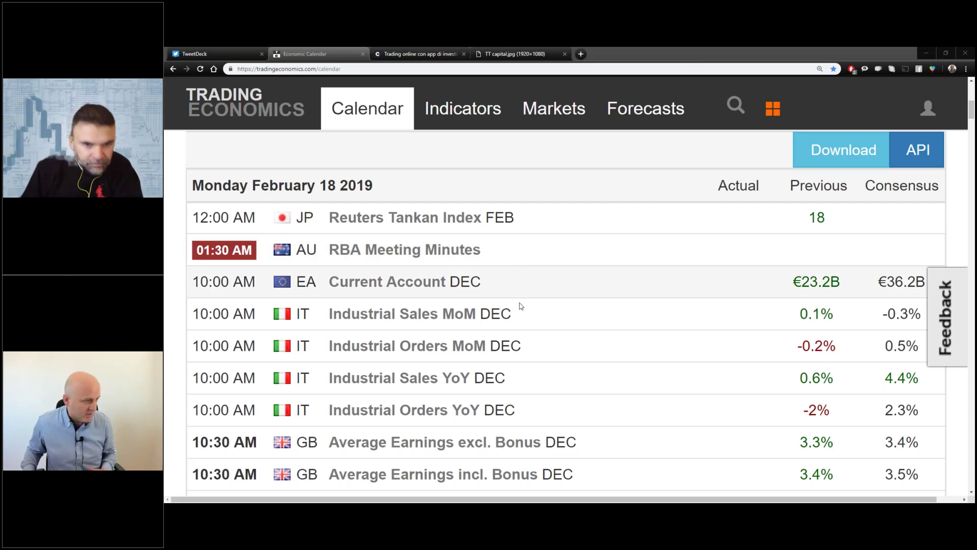
pyautogui.scroll(-2, 538, 312)
pyautogui.scroll(-1, 538, 312)
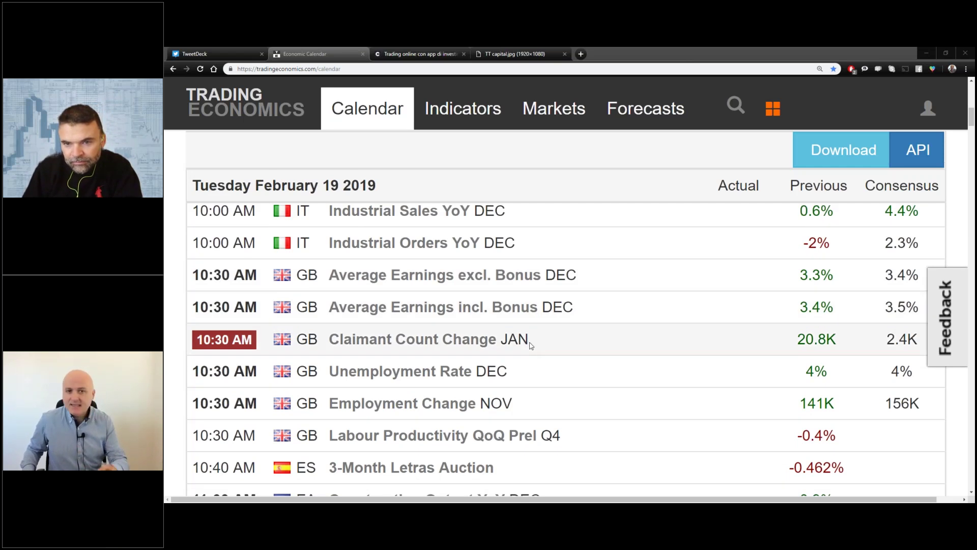
# Scroll past Wednesday to Thursday's AU Employment Change JAN and Japanese rows.
pyautogui.scroll(-3, 530, 345)
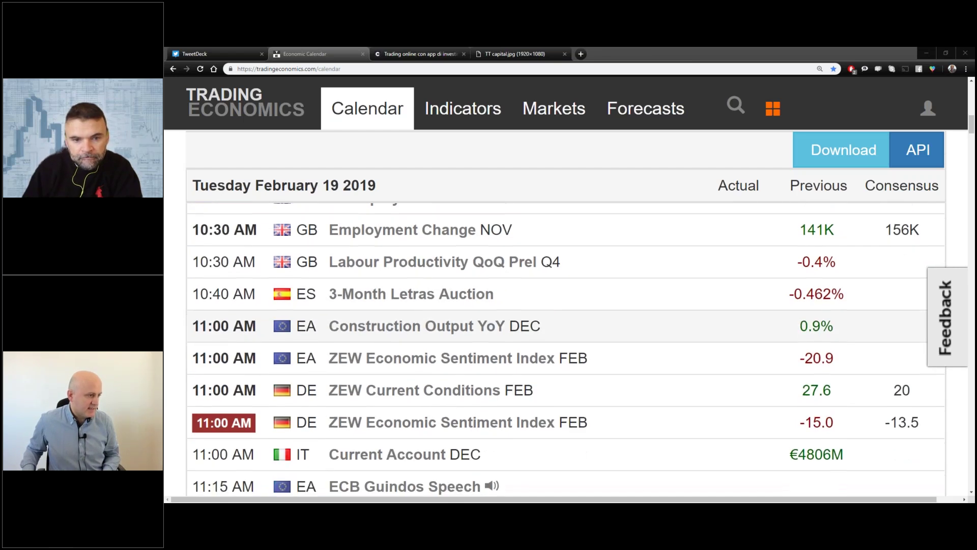
pyautogui.scroll(-1, 560, 323)
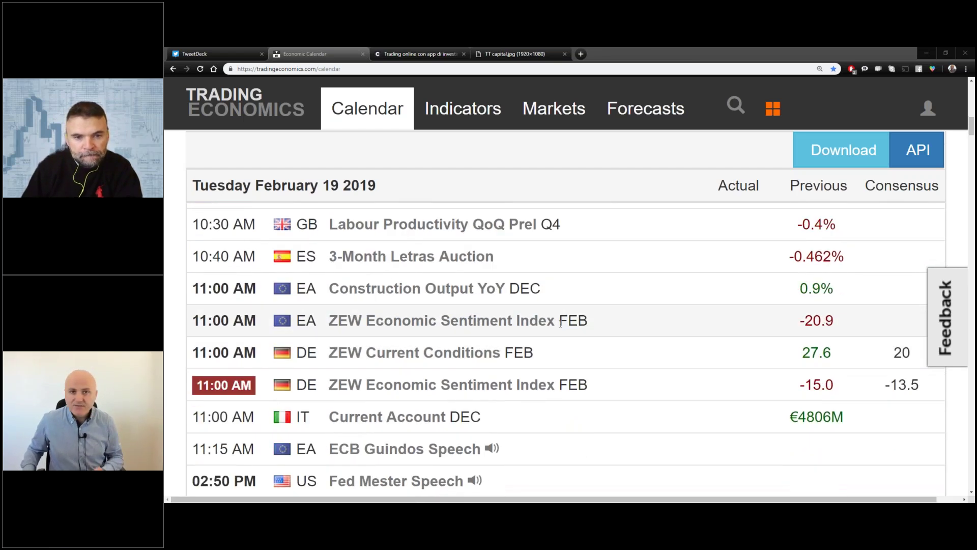
pyautogui.scroll(-1, 560, 323)
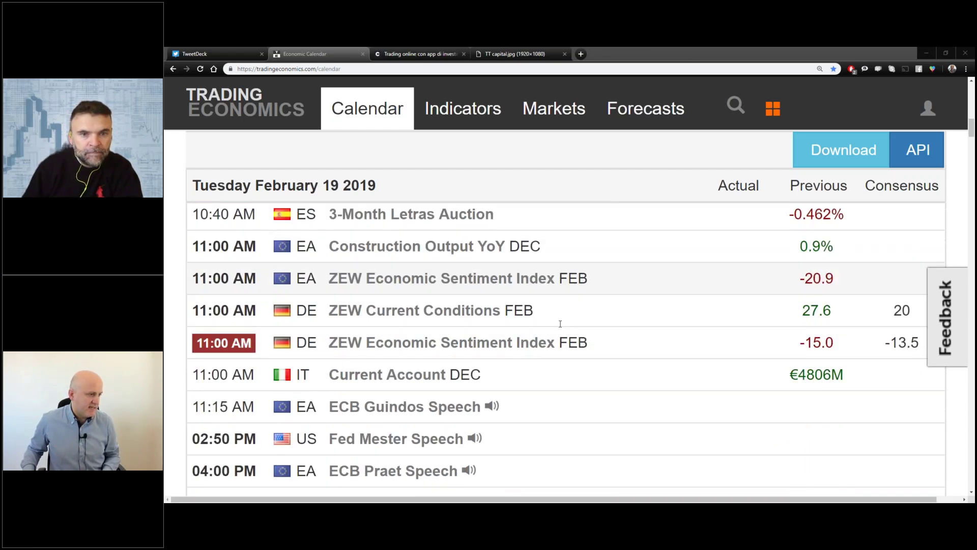
pyautogui.scroll(-1, 560, 326)
pyautogui.scroll(-1, 560, 329)
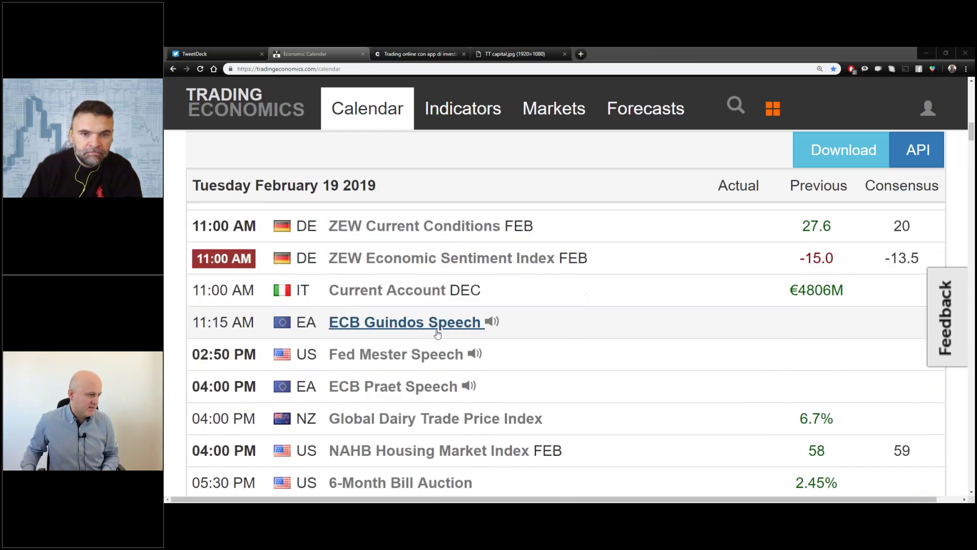
pyautogui.scroll(-1, 488, 326)
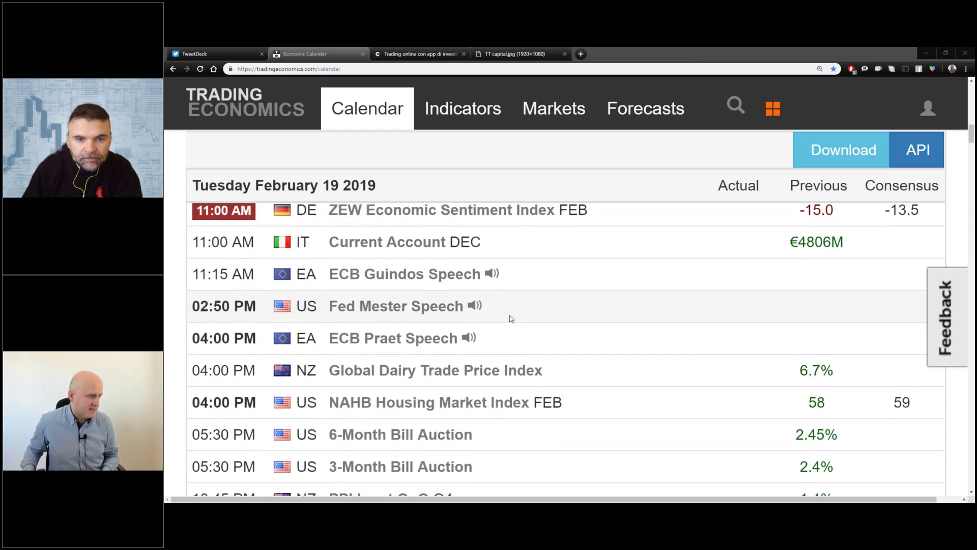
pyautogui.scroll(-1, 508, 318)
pyautogui.scroll(-1, 521, 322)
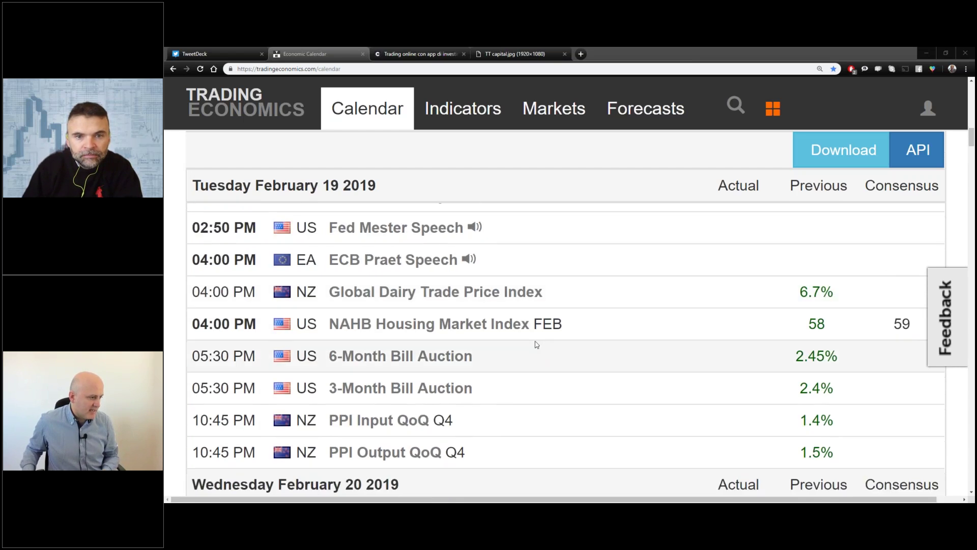
pyautogui.scroll(-2, 509, 330)
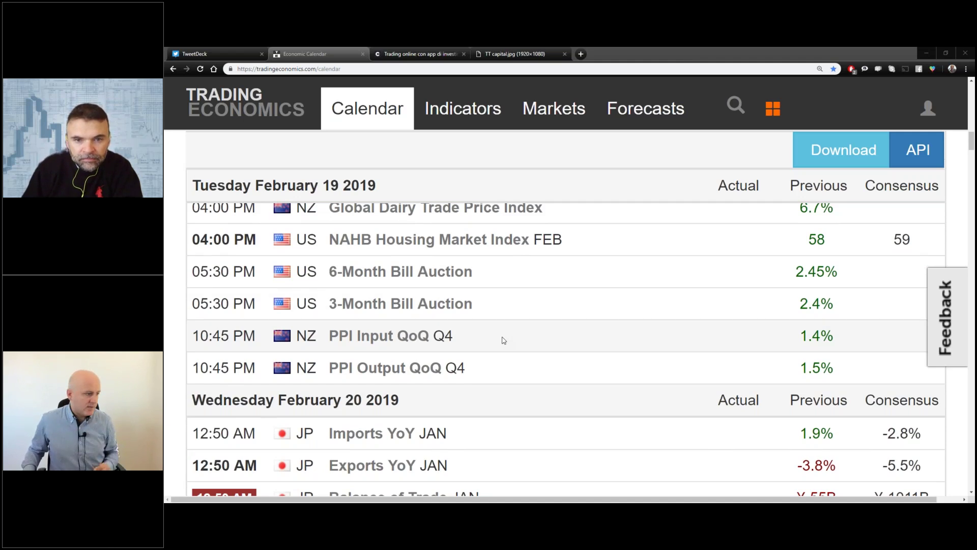
pyautogui.scroll(-2, 503, 339)
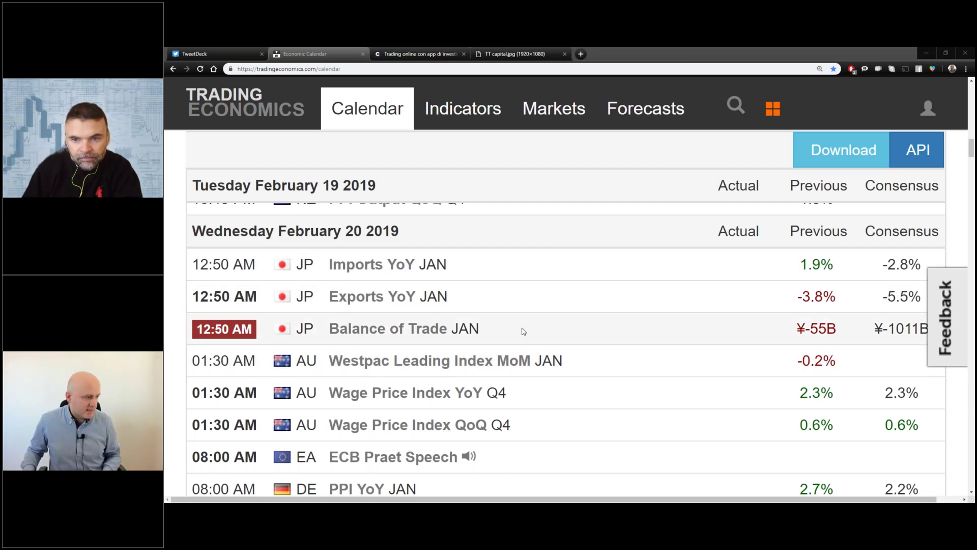
pyautogui.scroll(-1, 524, 331)
pyautogui.scroll(-1, 524, 331)
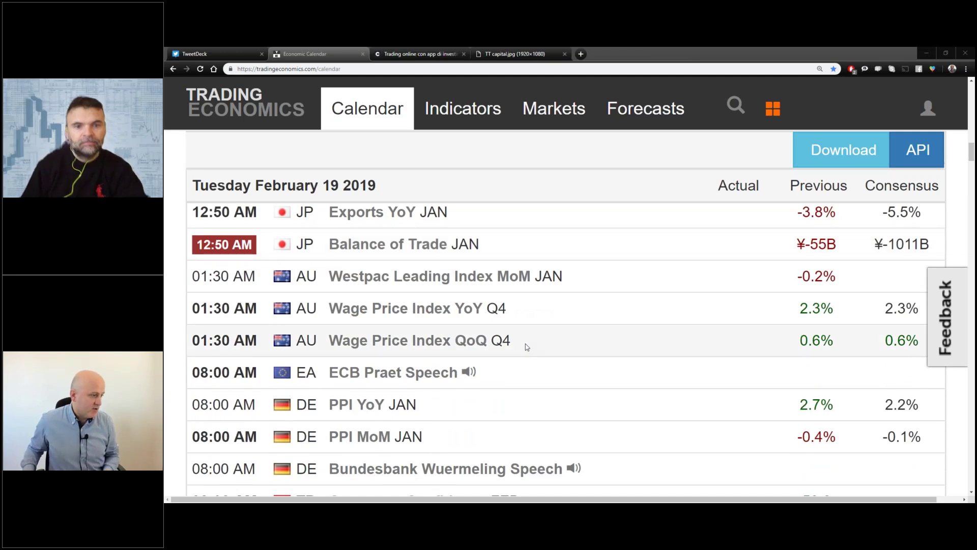
pyautogui.scroll(-2, 525, 344)
pyautogui.scroll(-1, 528, 345)
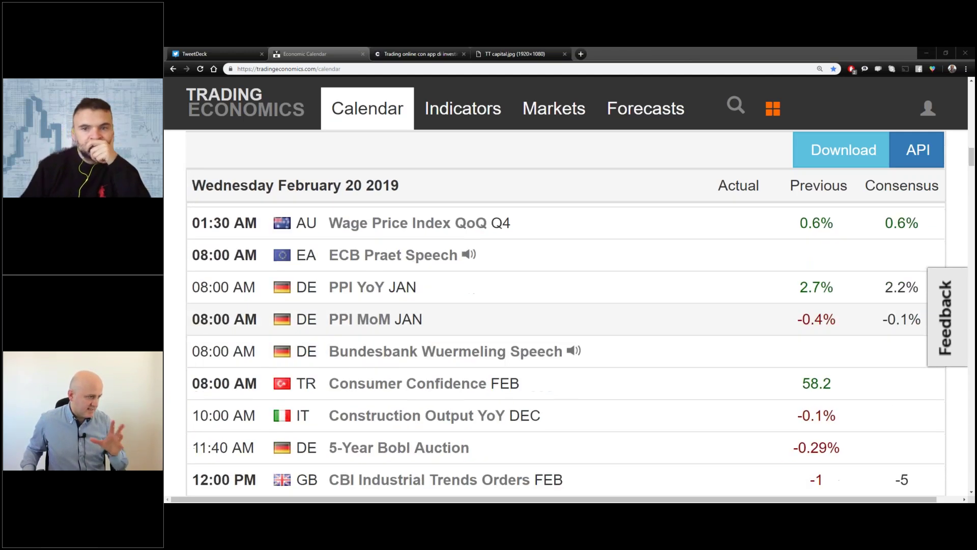
pyautogui.scroll(-1, 529, 346)
pyautogui.scroll(-2, 530, 346)
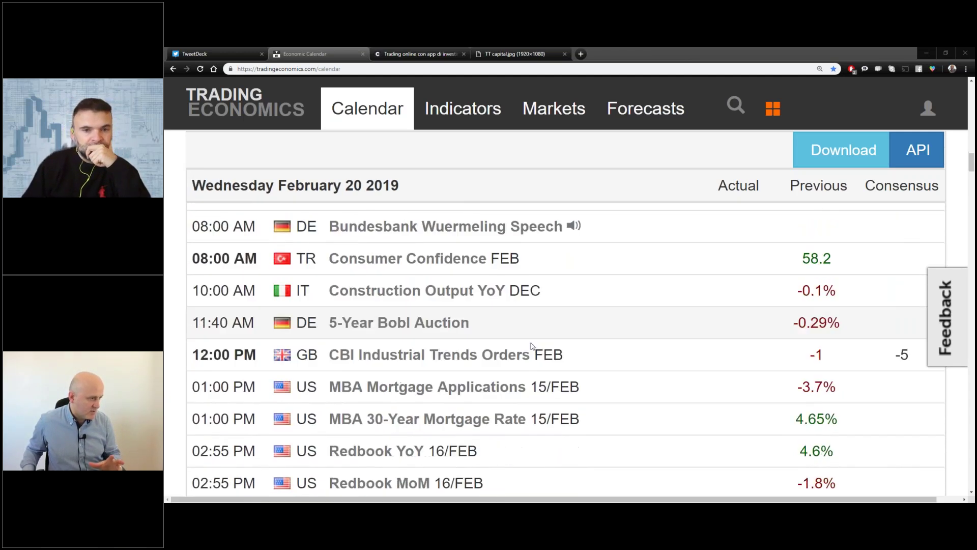
pyautogui.scroll(-1, 532, 346)
pyautogui.scroll(-2, 532, 346)
pyautogui.scroll(-1, 534, 346)
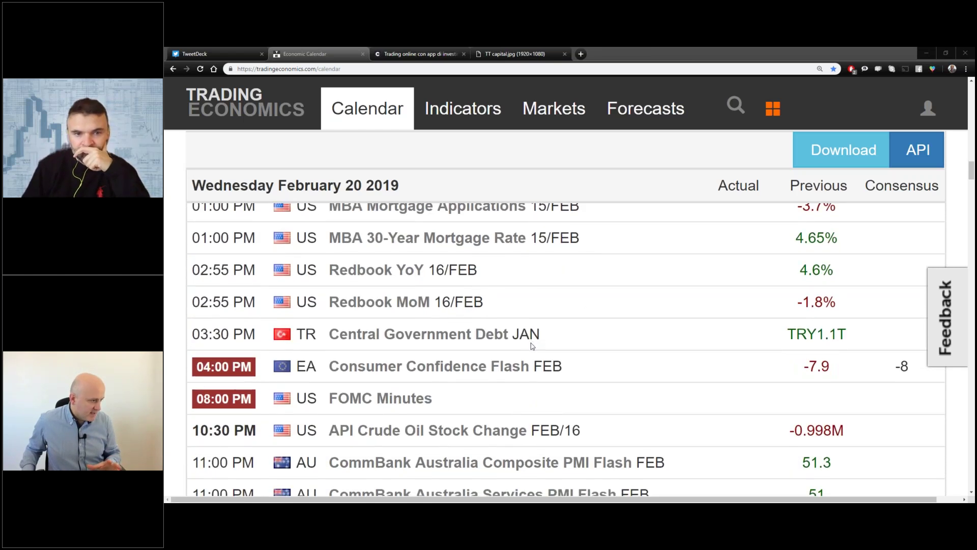
pyautogui.scroll(-1, 538, 346)
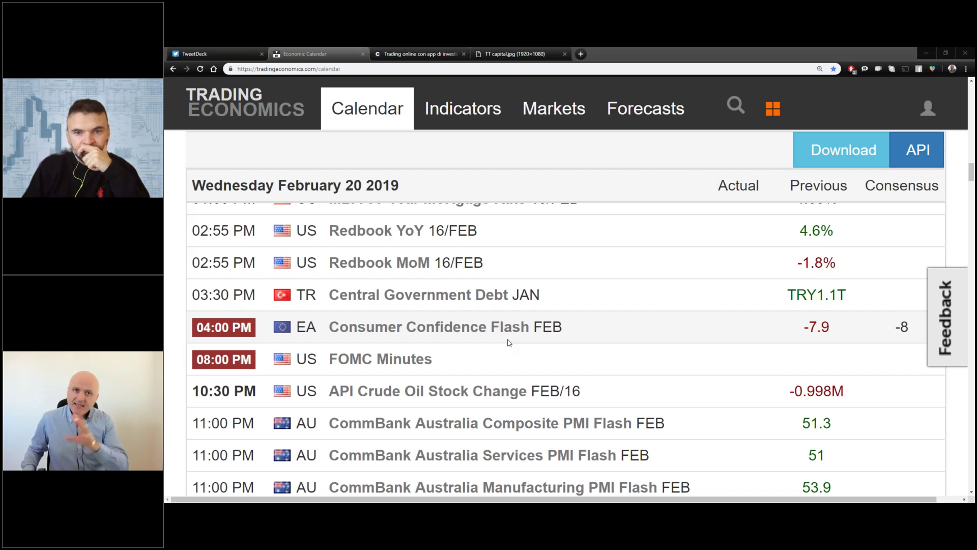
pyautogui.scroll(-1, 508, 343)
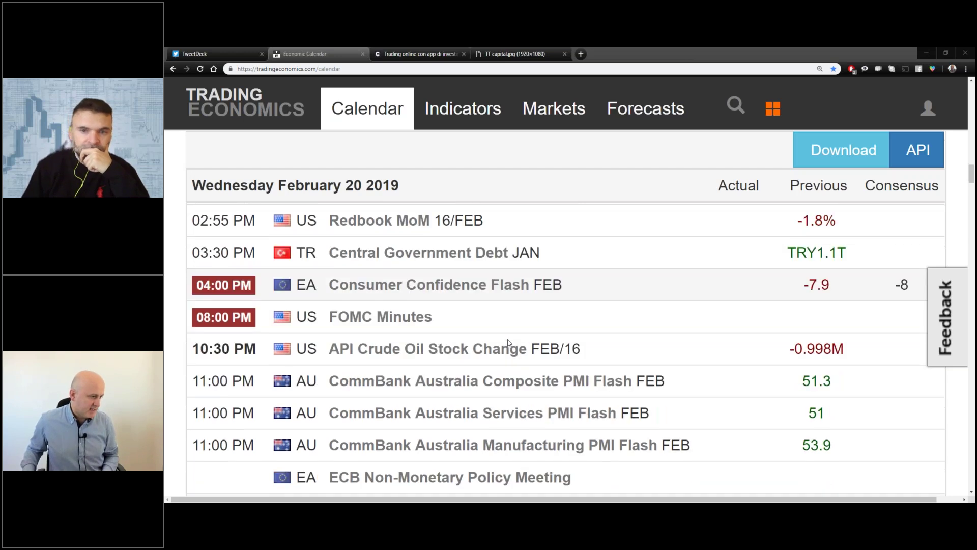
pyautogui.scroll(-2, 509, 342)
pyautogui.scroll(-1, 508, 344)
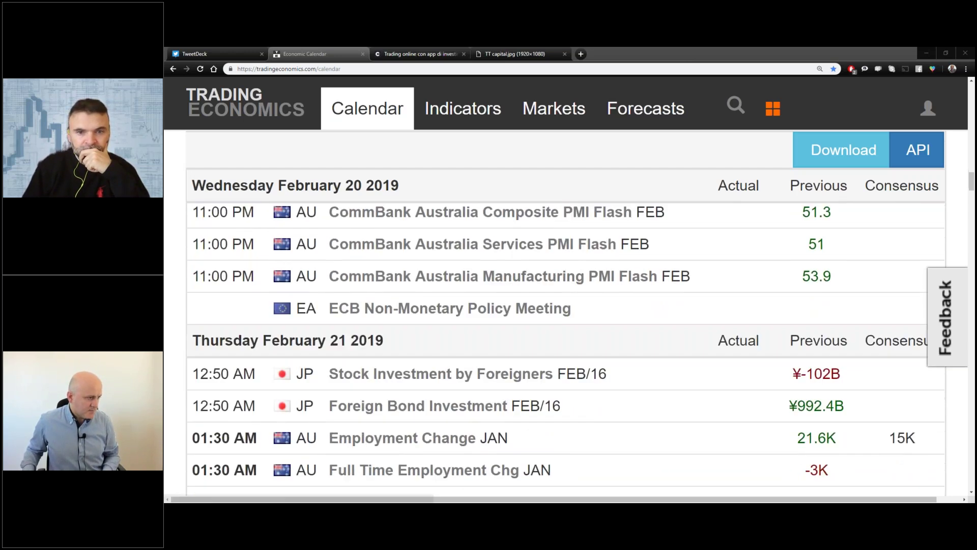
pyautogui.scroll(-1, 508, 344)
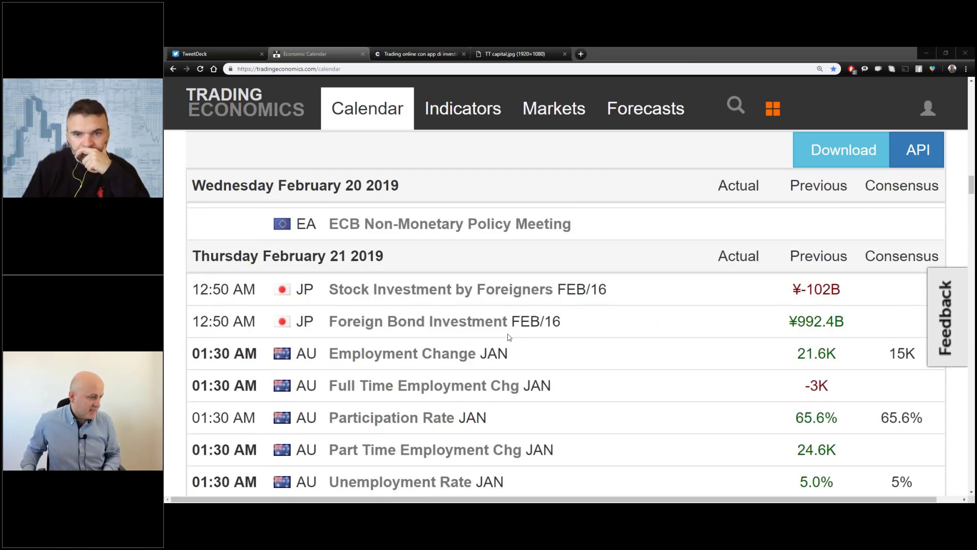
pyautogui.scroll(-1, 509, 342)
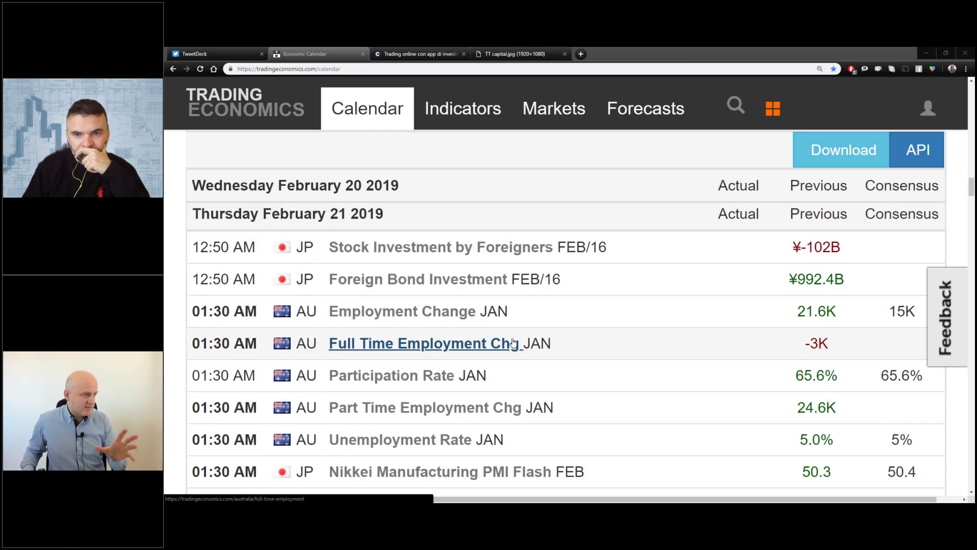
pyautogui.scroll(-1, 513, 342)
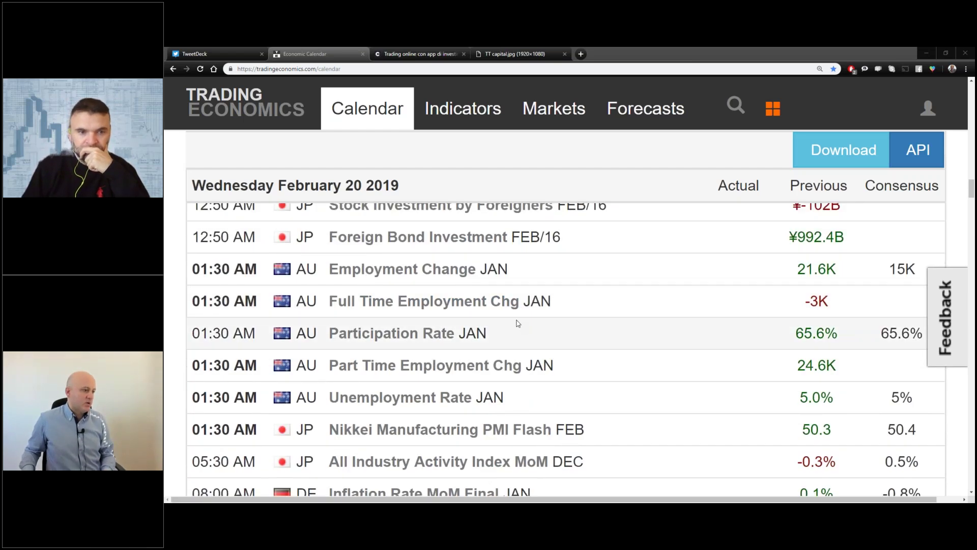
# Scroll to the French, German and Euro Area PMI Flash FEB and Italian inflation rows.
pyautogui.scroll(-1, 517, 323)
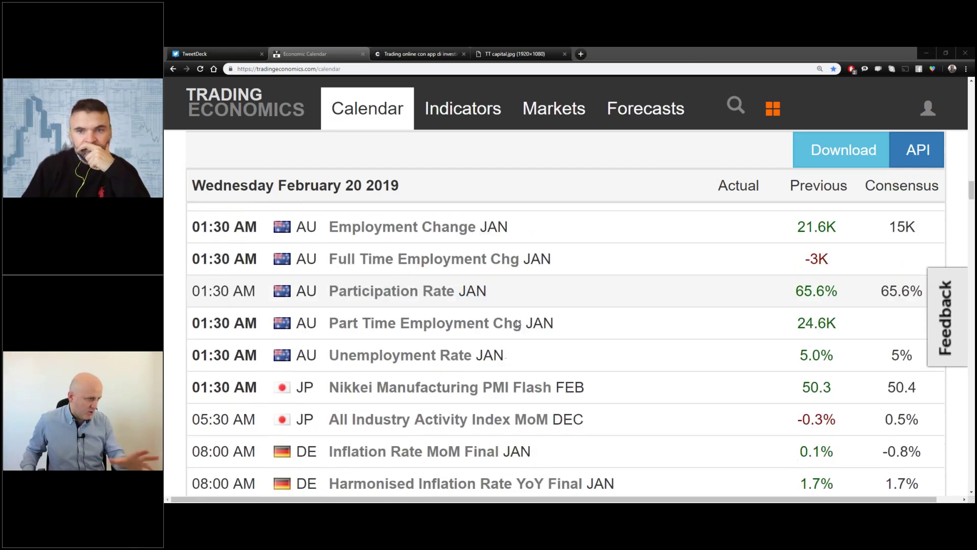
pyautogui.scroll(-1, 517, 323)
pyautogui.scroll(-1, 518, 324)
pyautogui.scroll(-1, 517, 324)
pyautogui.scroll(-1, 518, 324)
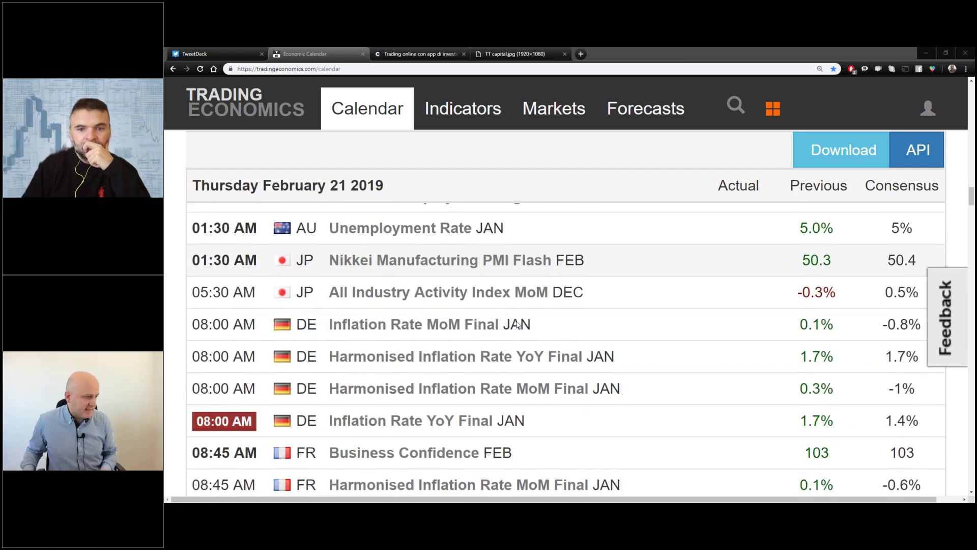
pyautogui.scroll(-1, 517, 324)
pyautogui.scroll(-1, 517, 324)
pyautogui.scroll(-1, 517, 325)
pyautogui.scroll(-1, 517, 324)
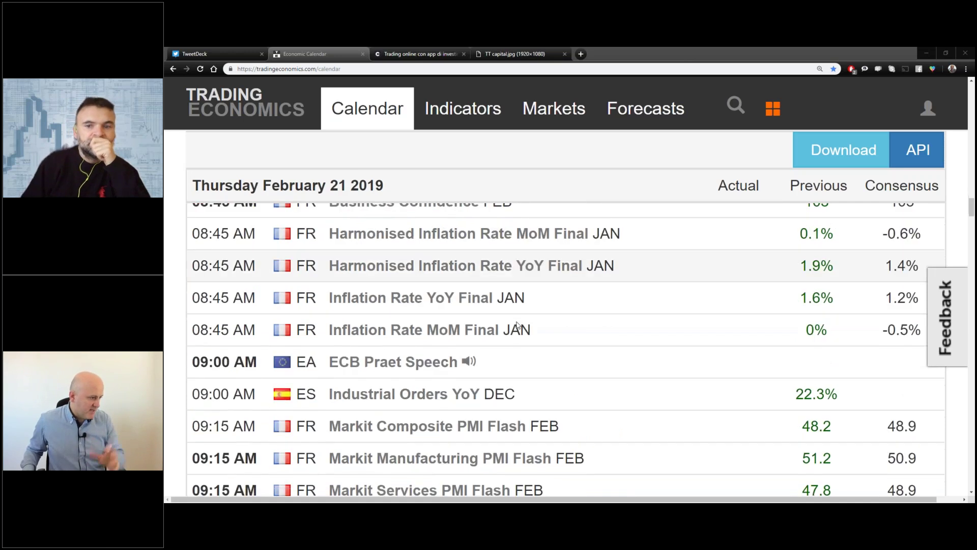
pyautogui.scroll(-2, 518, 325)
pyautogui.scroll(-1, 517, 324)
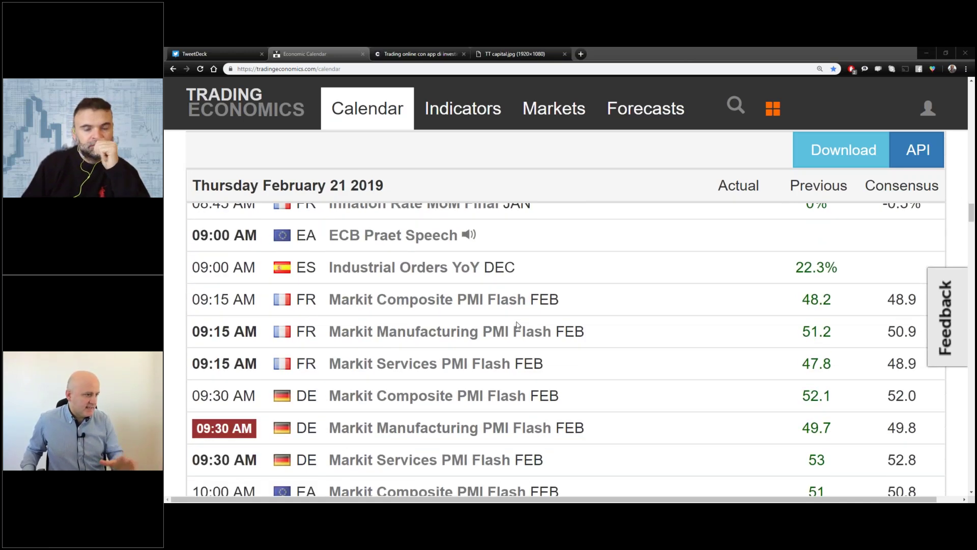
pyautogui.scroll(-1, 518, 324)
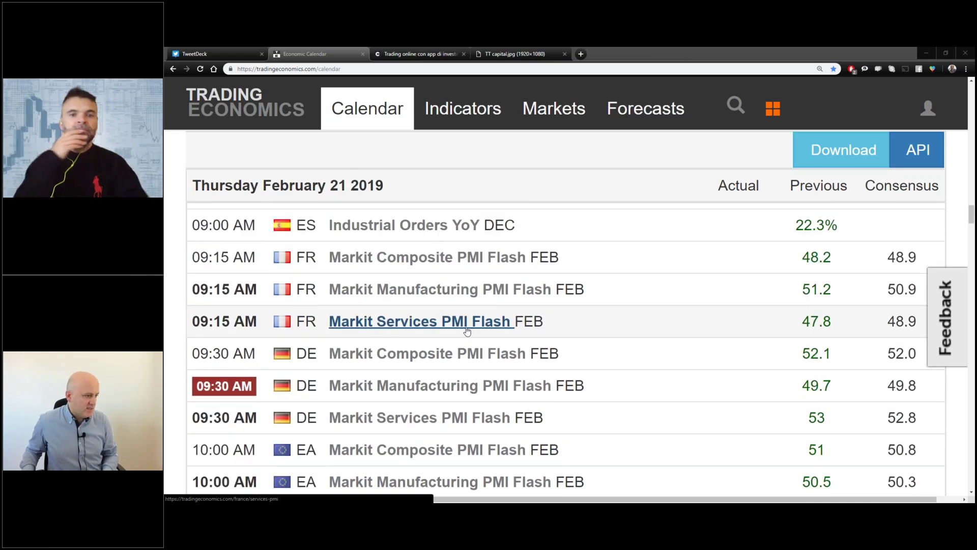
pyautogui.scroll(-1, 491, 332)
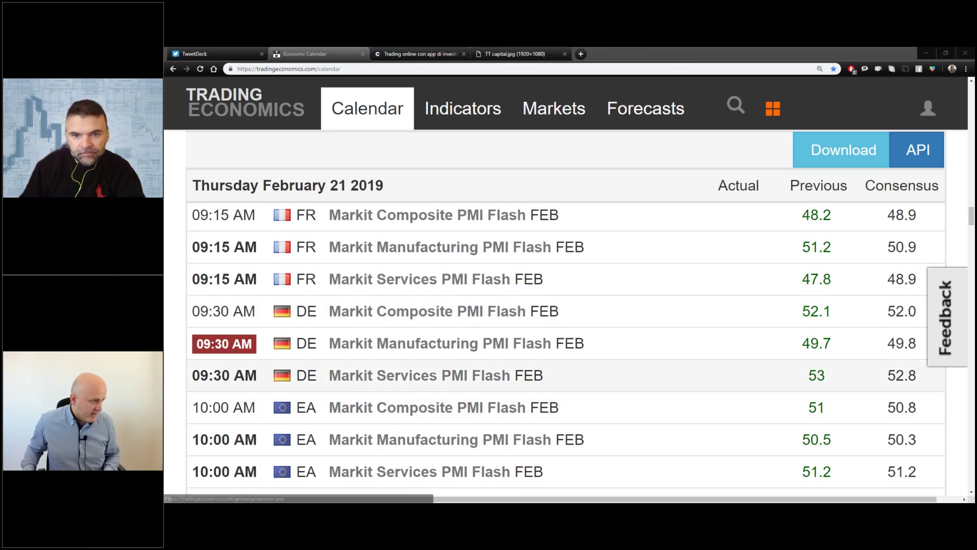
pyautogui.scroll(-1, 473, 356)
pyautogui.scroll(-2, 535, 351)
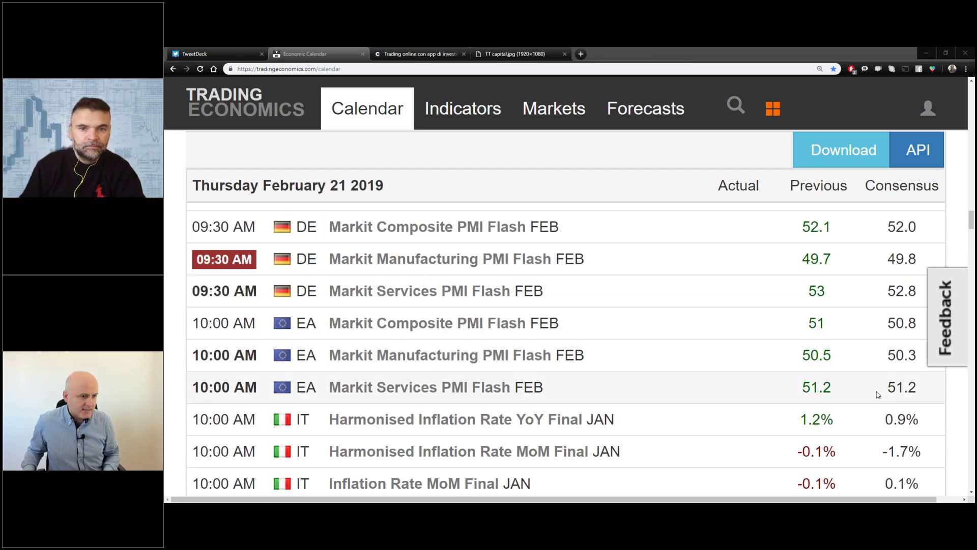
pyautogui.scroll(-2, 590, 351)
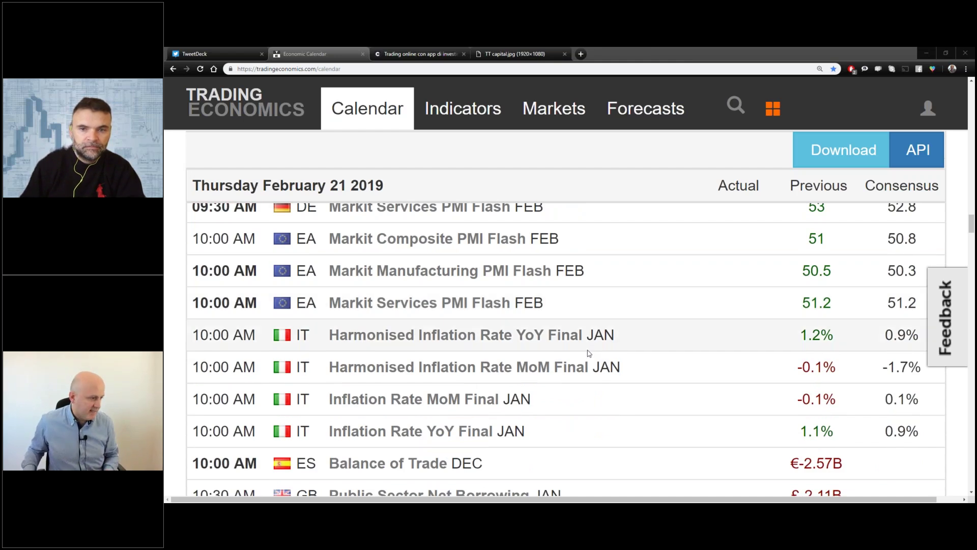
# Scroll through Thursday's US 02:30 PM–11:30 PM releases to the Friday February 22 header.
pyautogui.scroll(-3, 590, 352)
pyautogui.scroll(-1, 589, 353)
pyautogui.scroll(-1, 589, 353)
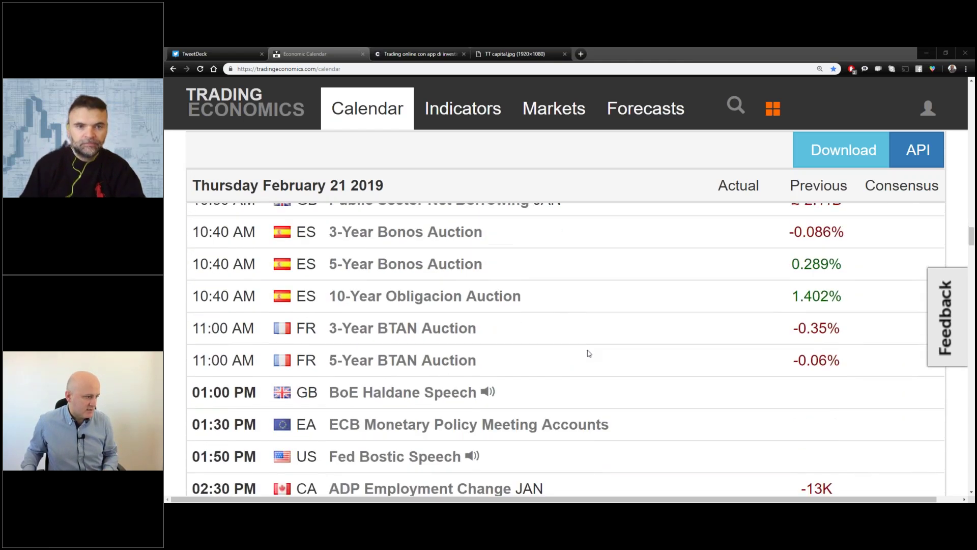
pyautogui.scroll(-1, 589, 353)
pyautogui.scroll(-1, 589, 353)
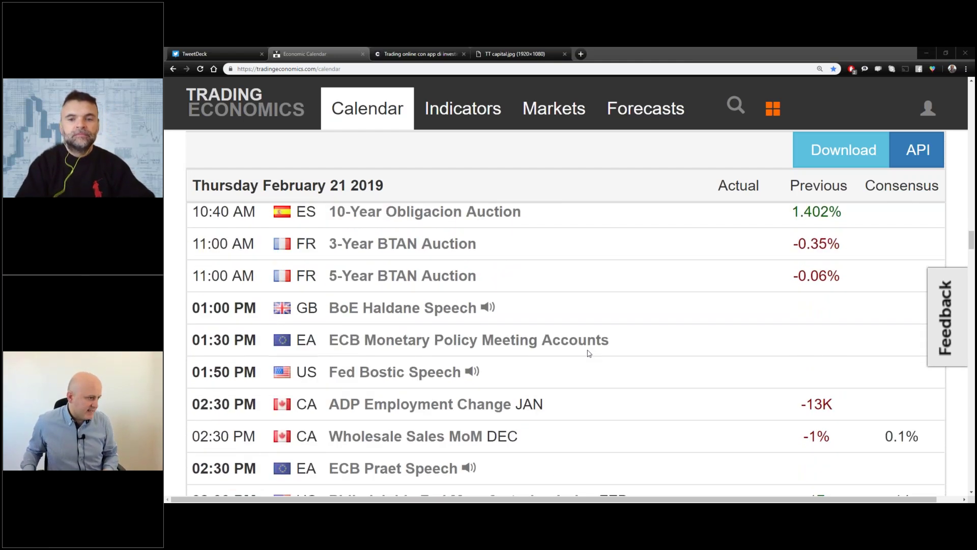
pyautogui.scroll(-1, 589, 353)
pyautogui.scroll(-1, 585, 351)
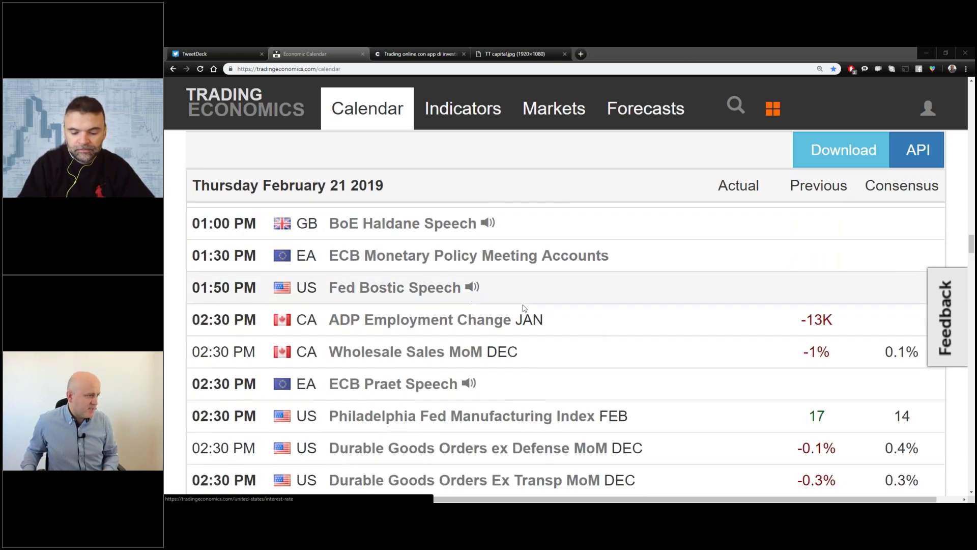
pyautogui.scroll(-1, 526, 318)
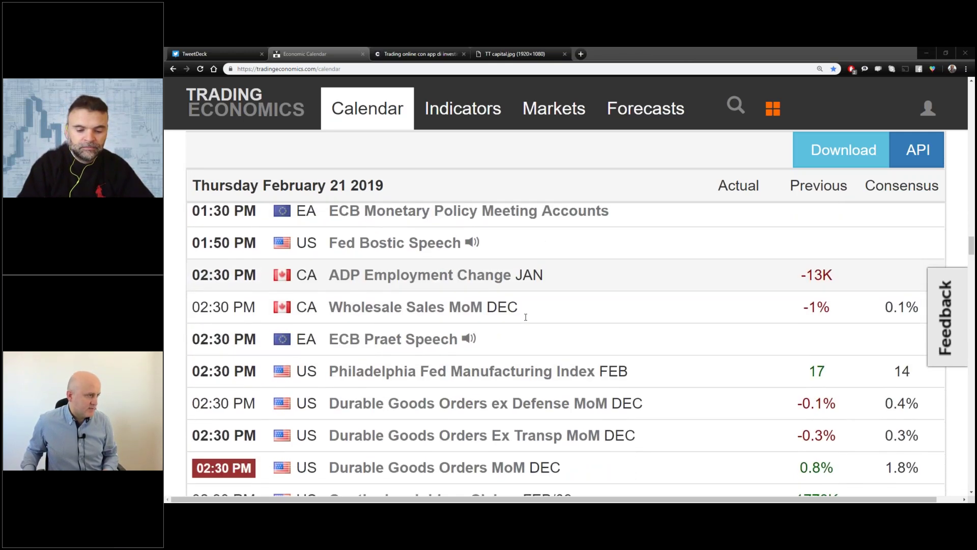
pyautogui.scroll(-1, 495, 325)
pyautogui.scroll(-1, 495, 325)
pyautogui.scroll(-1, 497, 316)
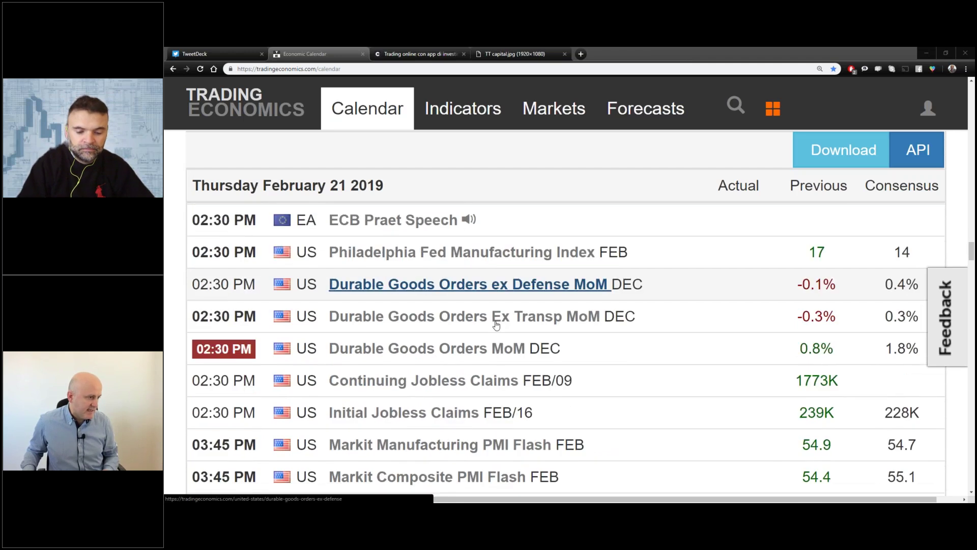
pyautogui.scroll(-1, 560, 315)
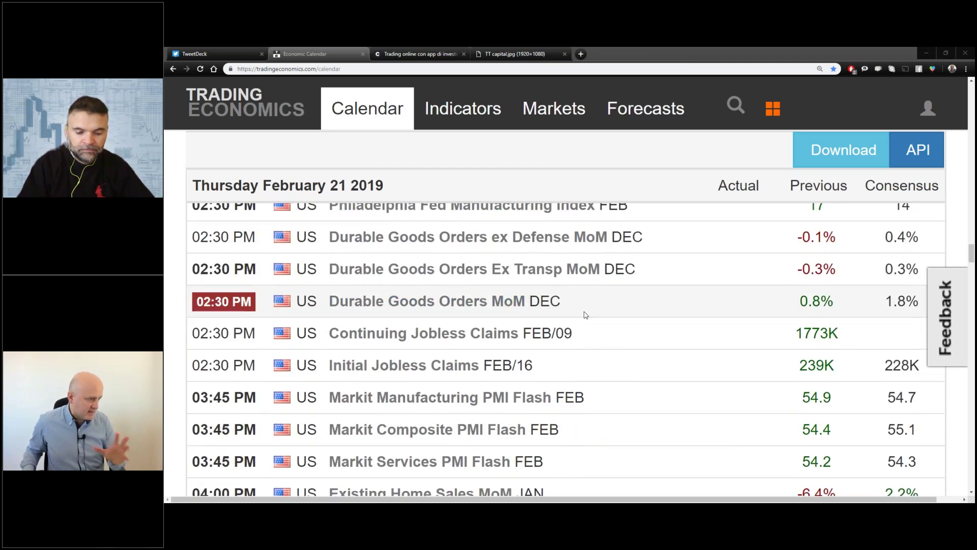
pyautogui.scroll(-1, 585, 315)
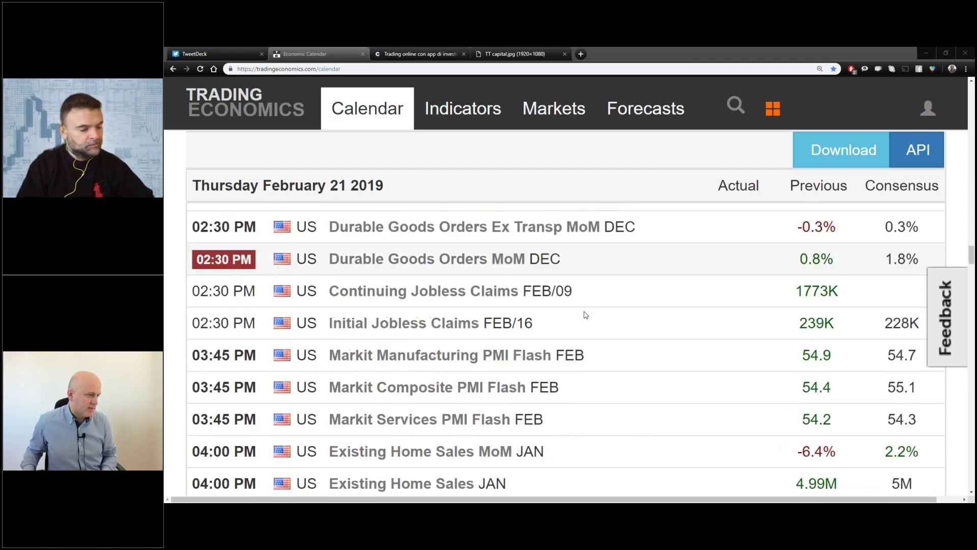
pyautogui.scroll(-1, 585, 315)
pyautogui.scroll(-2, 585, 315)
pyautogui.scroll(-1, 586, 315)
pyautogui.scroll(-2, 585, 315)
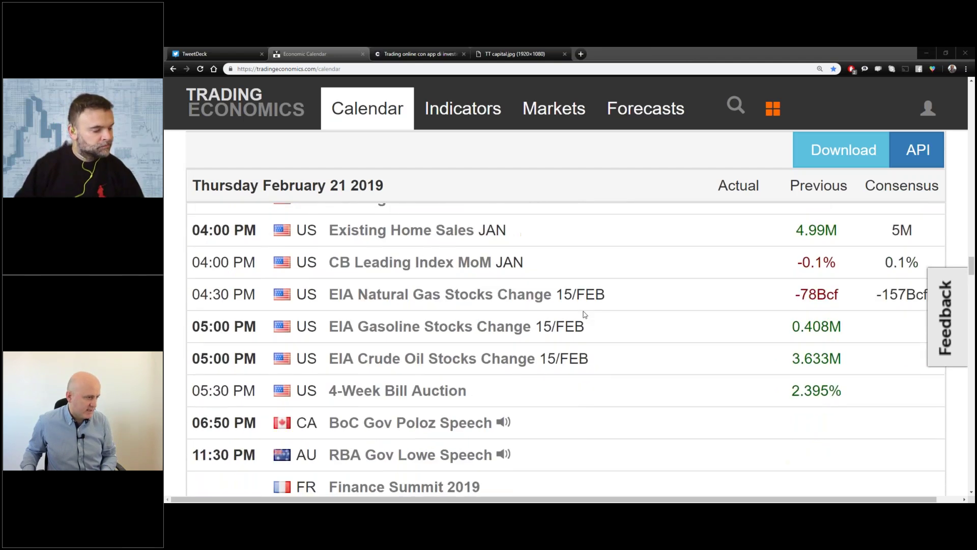
pyautogui.scroll(-1, 584, 318)
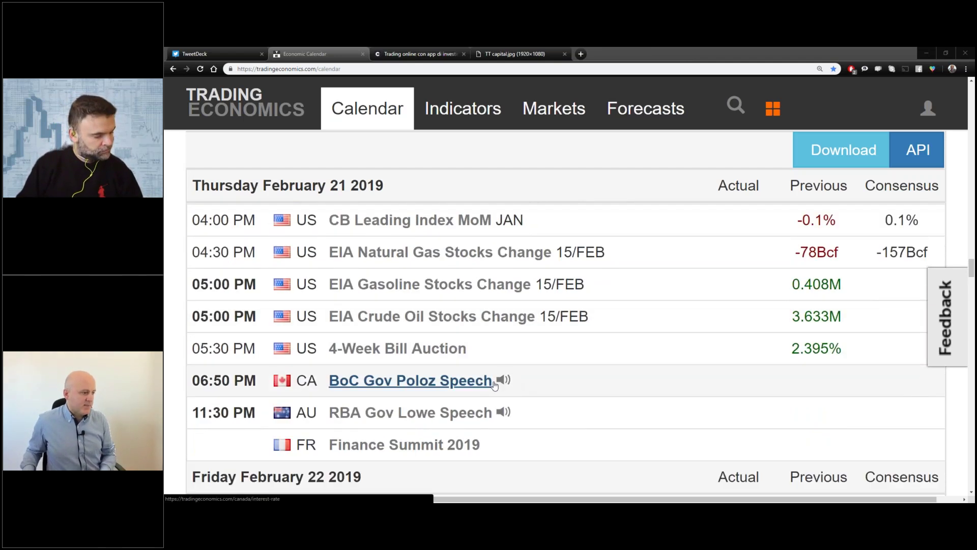
pyautogui.scroll(-1, 532, 384)
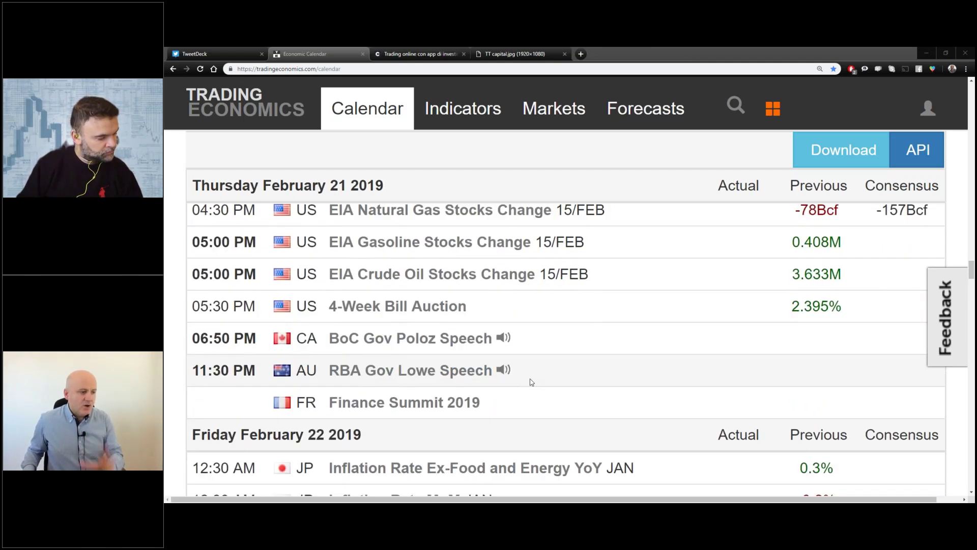
# Scroll past Friday February 22's evening events to the Sunday February 24 section.
pyautogui.scroll(-1, 531, 381)
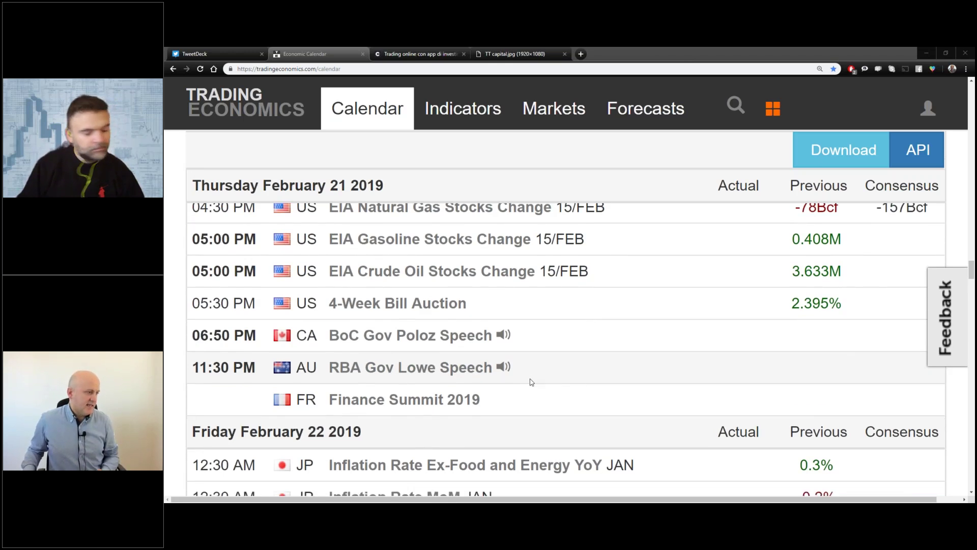
pyautogui.scroll(-2, 531, 379)
pyautogui.scroll(-2, 531, 374)
pyautogui.scroll(-1, 530, 372)
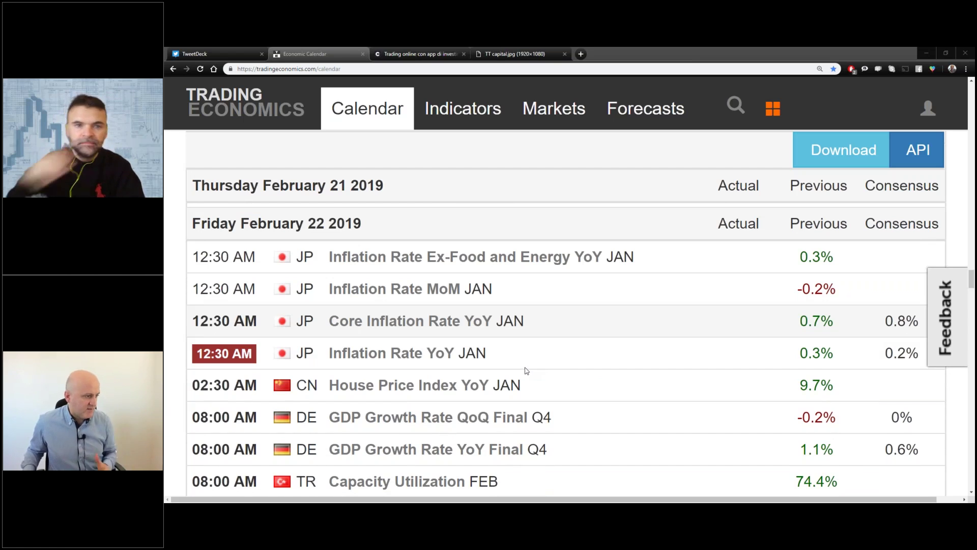
pyautogui.scroll(-2, 586, 340)
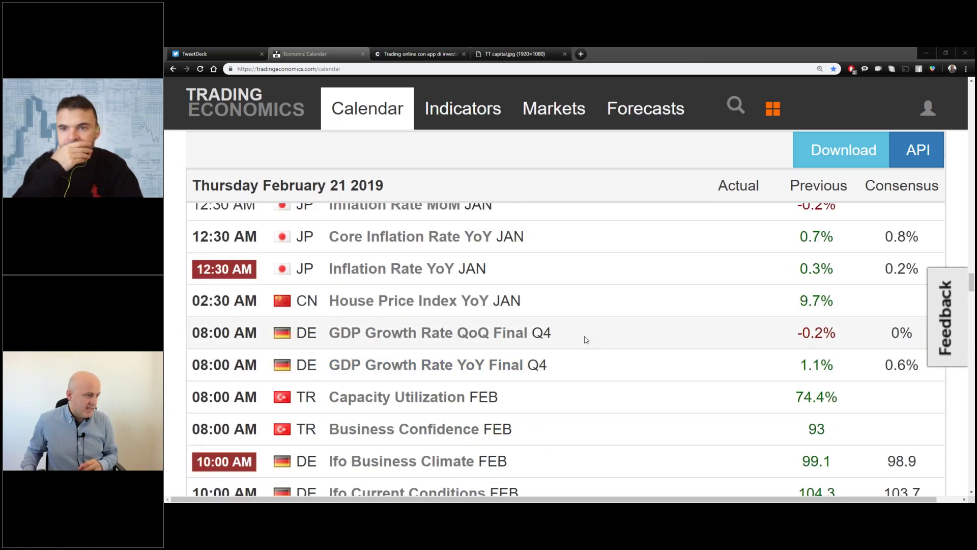
pyautogui.scroll(-3, 580, 346)
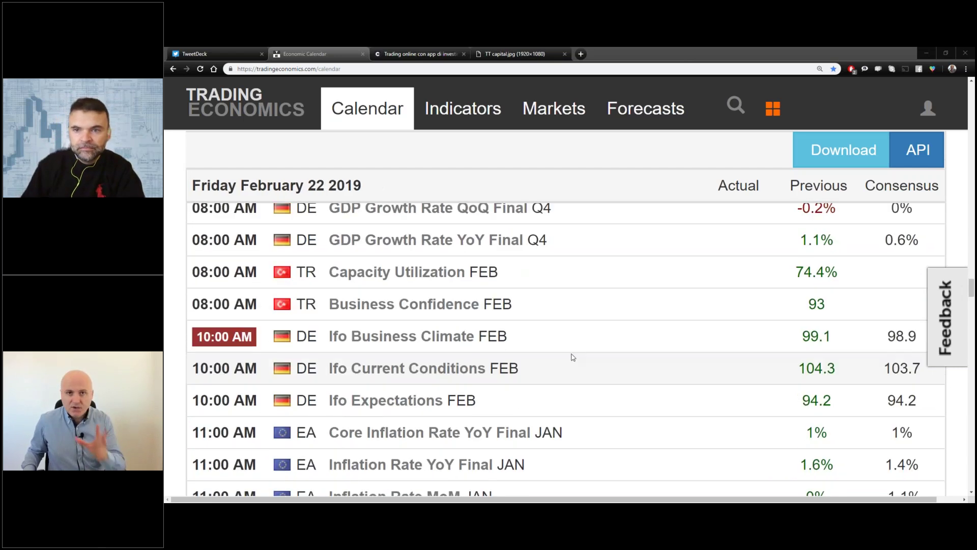
pyautogui.scroll(-2, 571, 356)
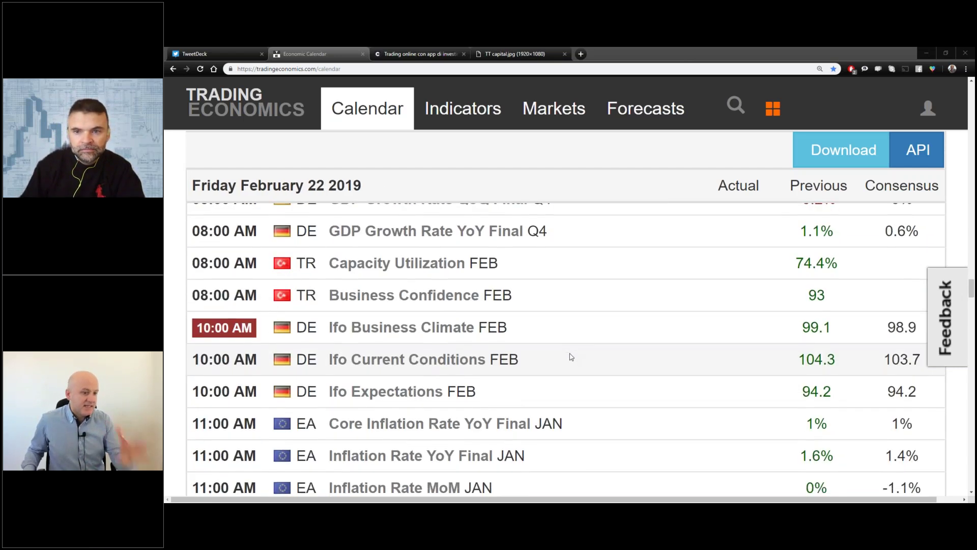
pyautogui.scroll(-4, 567, 358)
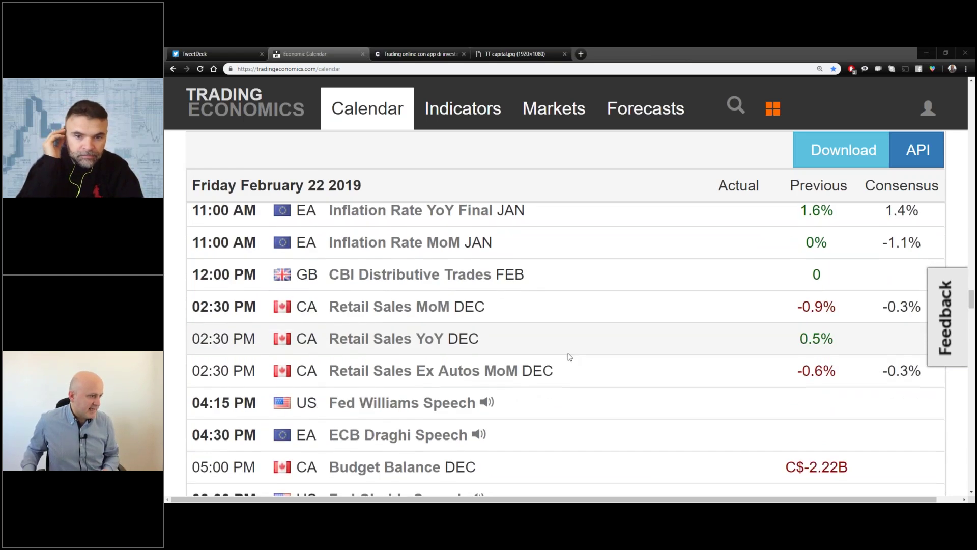
pyautogui.scroll(-2, 569, 356)
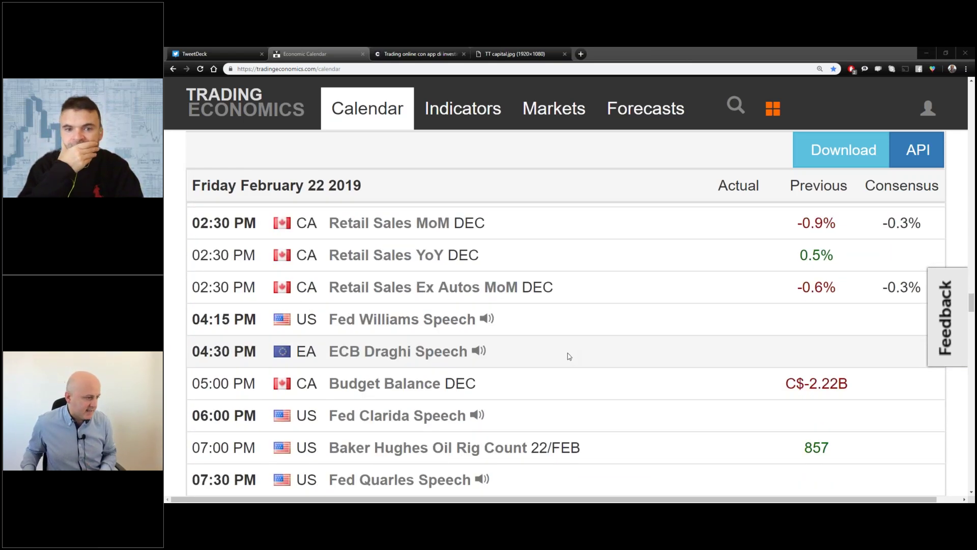
pyautogui.scroll(-2, 568, 356)
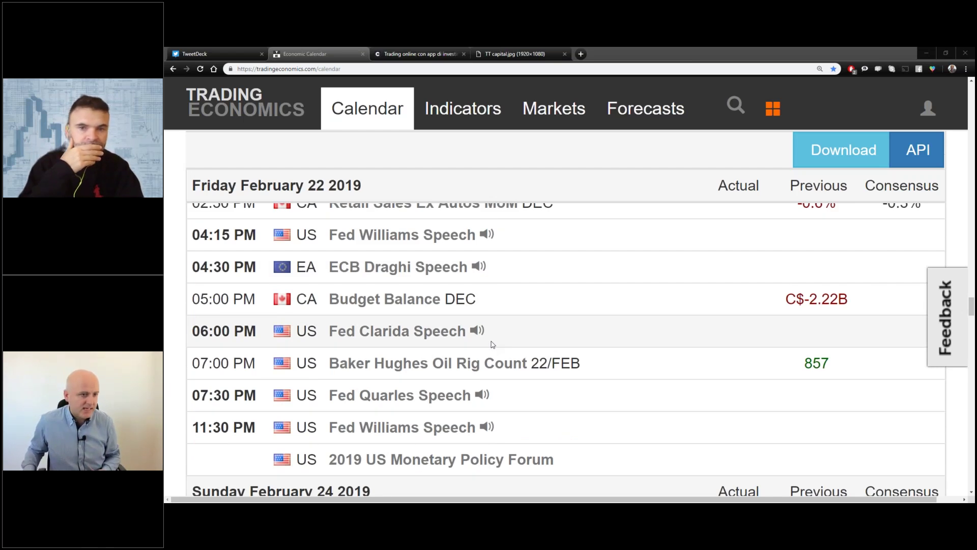
pyautogui.scroll(-1, 501, 345)
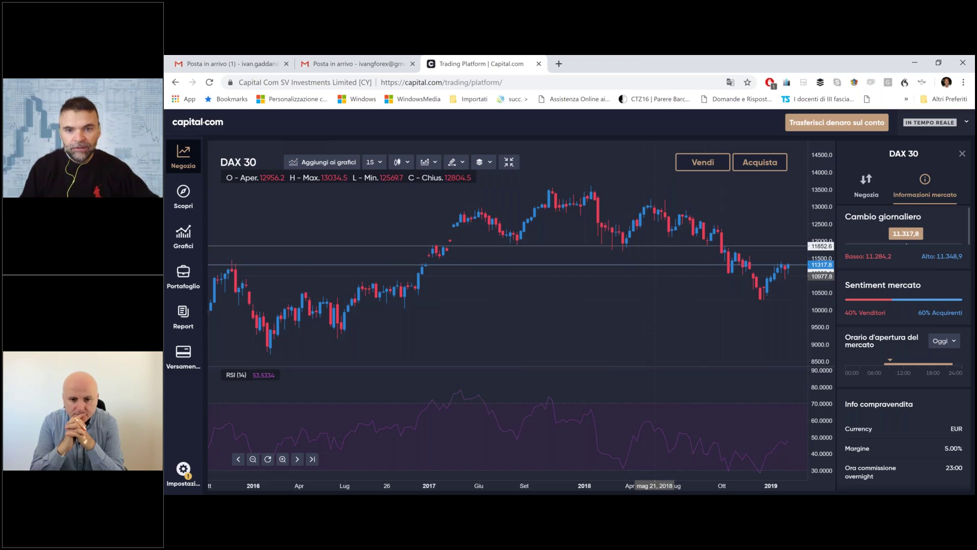
# Draw a horizontal line at the 11300.1 price on the DAX 30 chart.
pyautogui.click(508, 265)
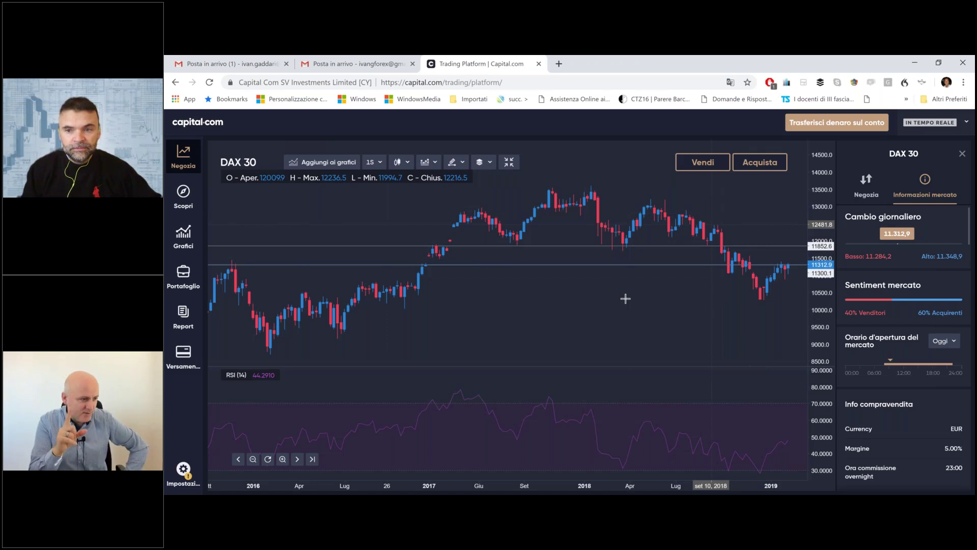
# Zoom the DAX 30 chart out to August 2015, then back in slightly.
pyautogui.scroll(-2, 625, 299)
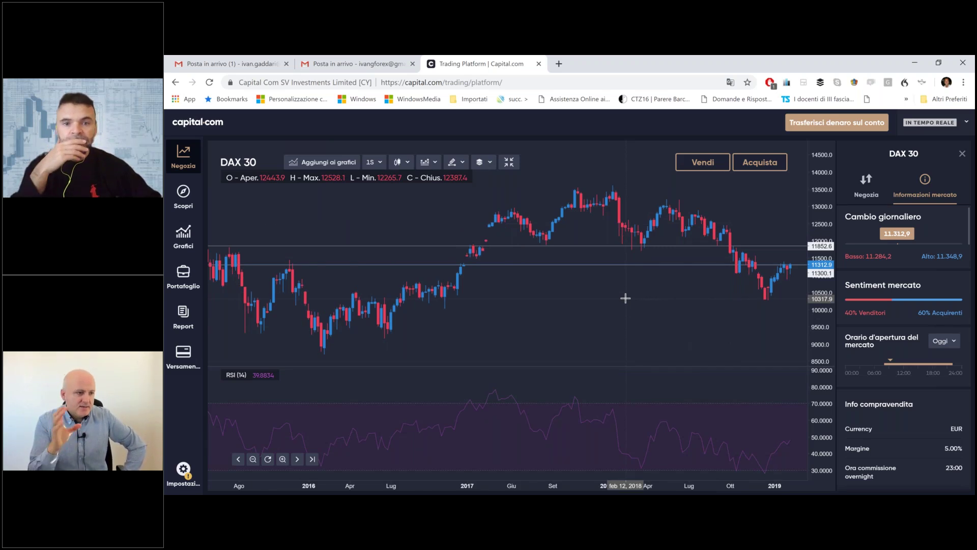
pyautogui.scroll(-2, 627, 297)
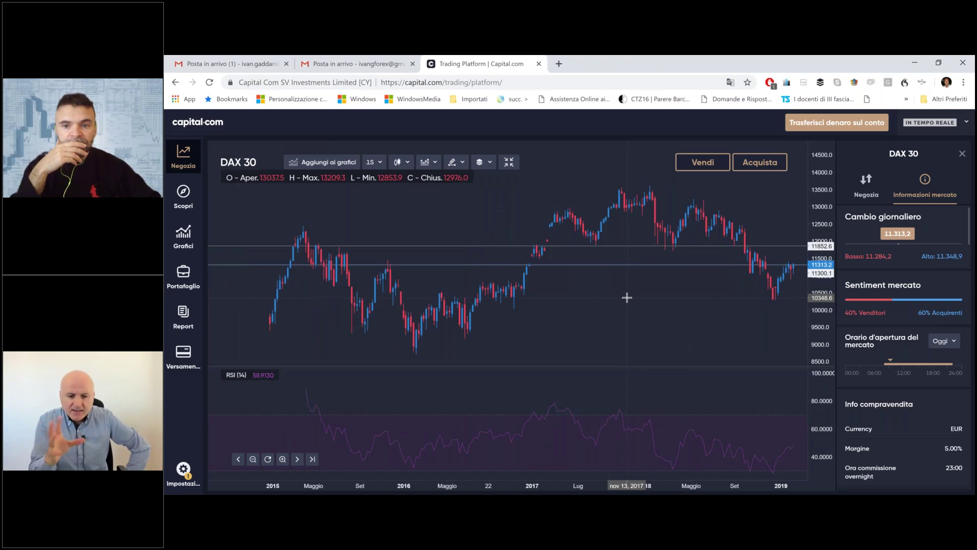
pyautogui.scroll(1, 627, 297)
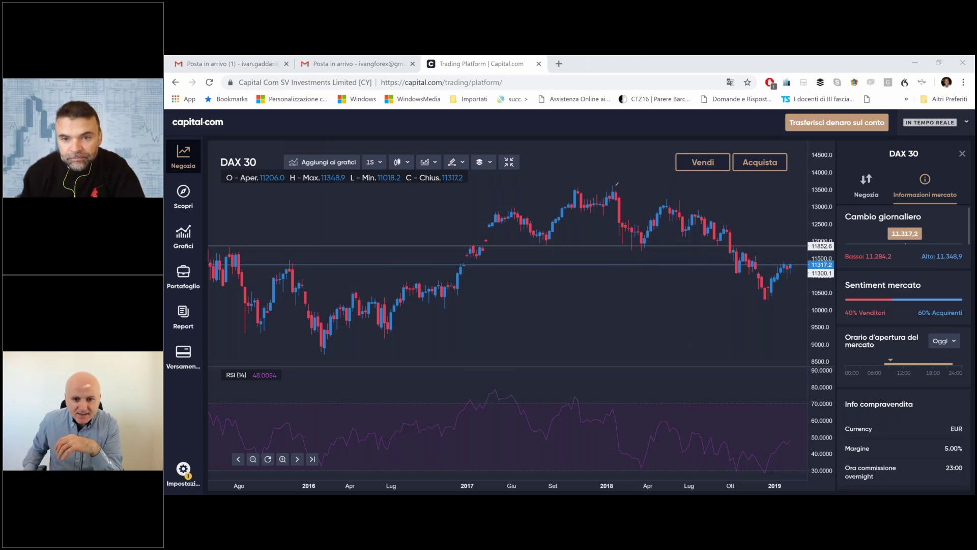
# Draw a descending trend line from the 2018 high, then delete it.
pyautogui.moveTo(613, 185); pyautogui.dragTo(804, 249)
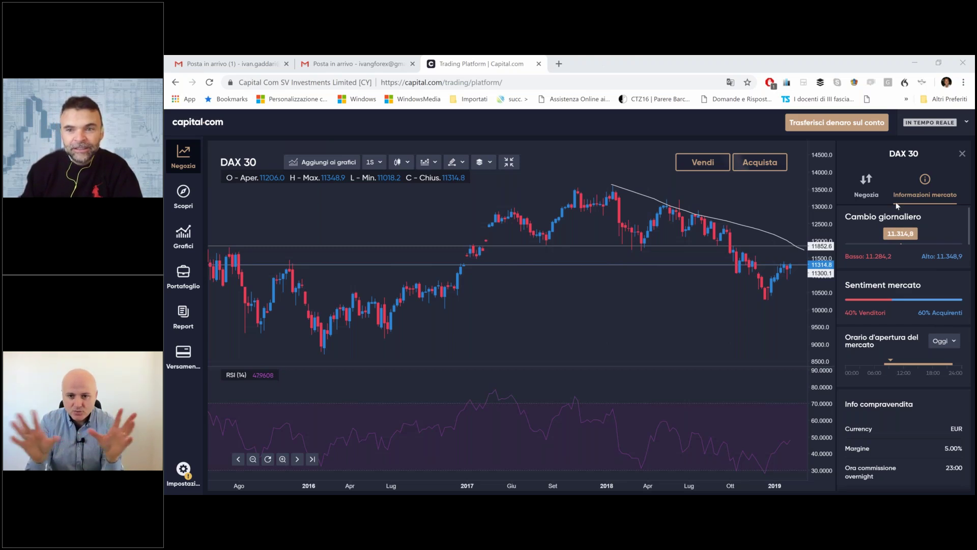
pyautogui.press('Delete')
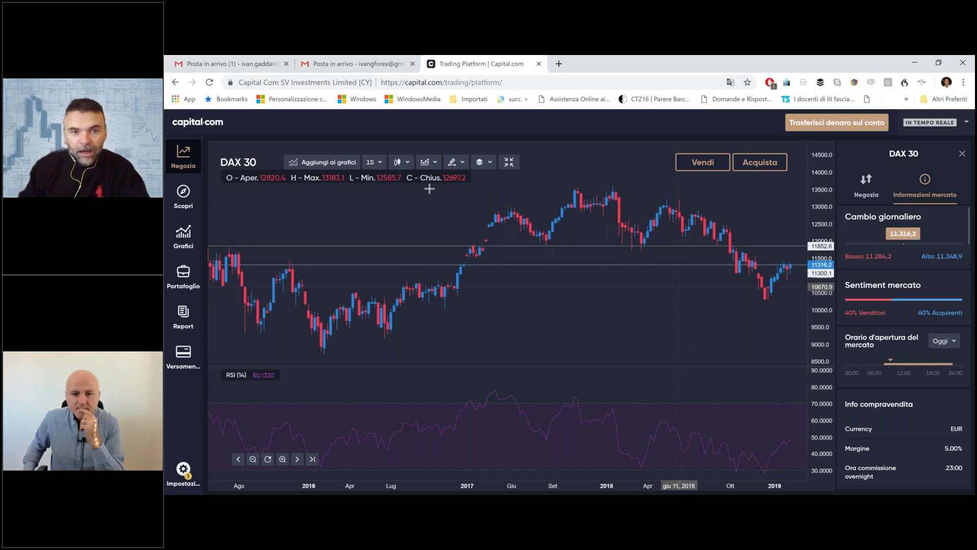
# Switch the DAX 30 chart to 1G daily candles and zoom out to November 2017.
pyautogui.click(382, 167)
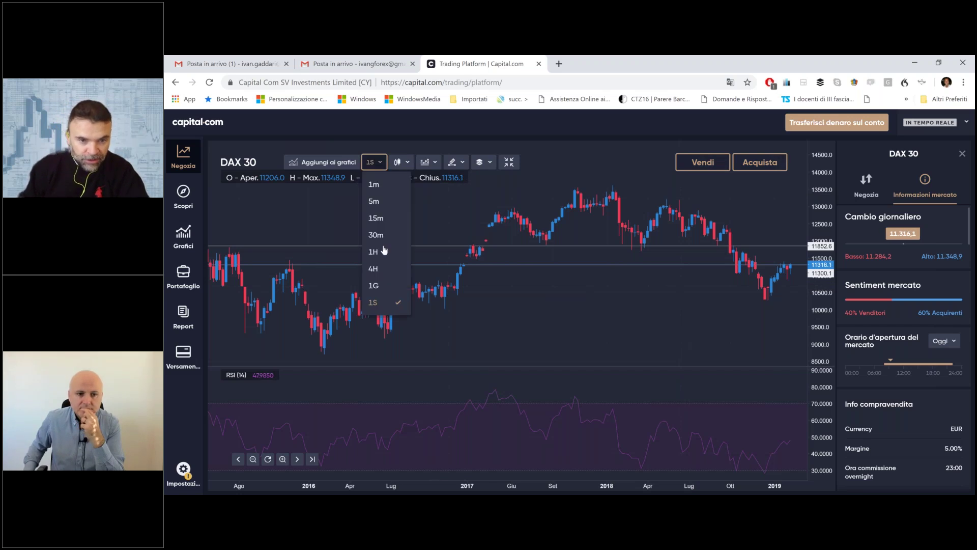
pyautogui.click(376, 285)
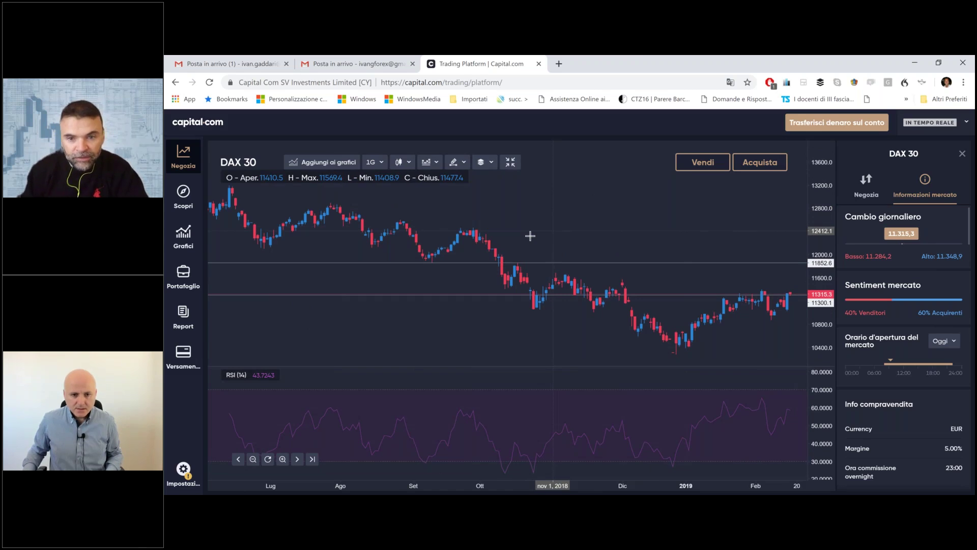
pyautogui.scroll(-2, 534, 235)
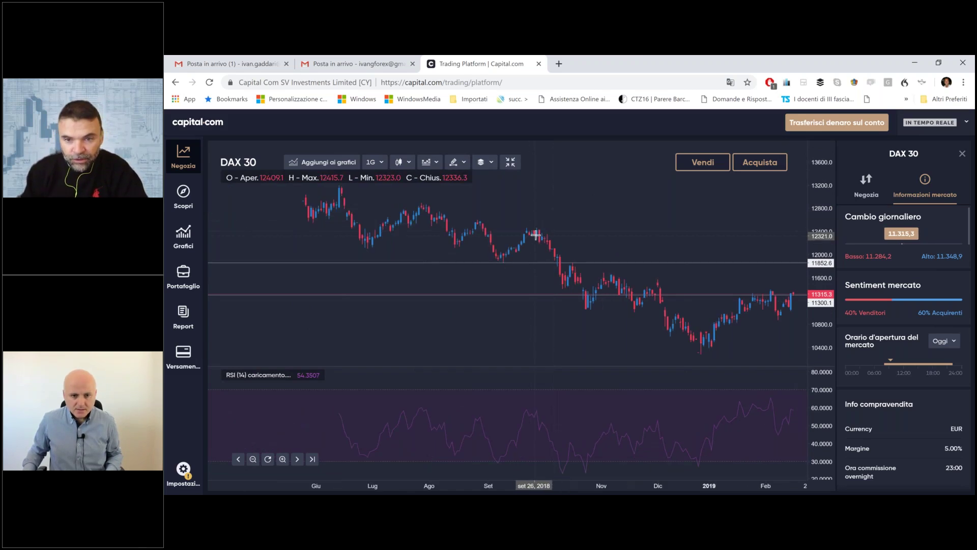
pyautogui.scroll(-1, 536, 234)
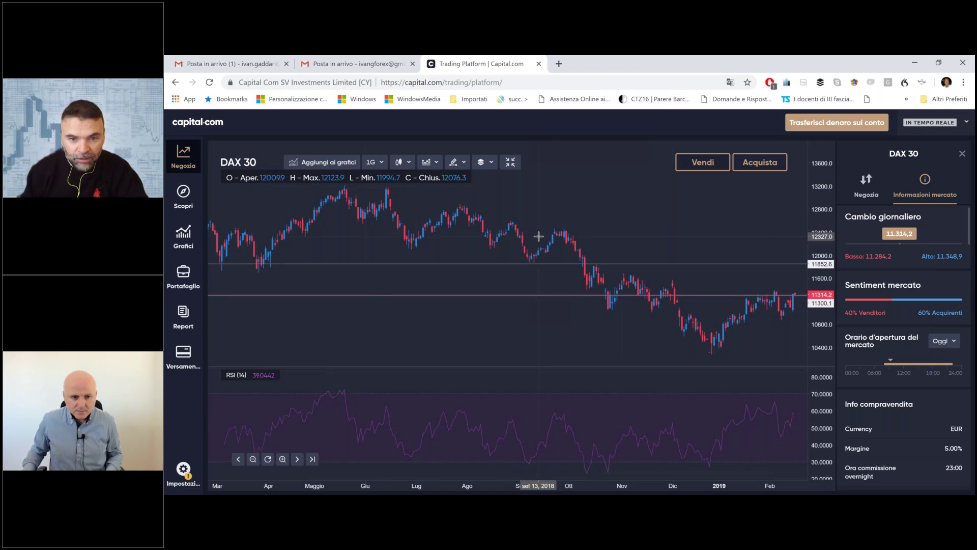
pyautogui.scroll(-2, 538, 236)
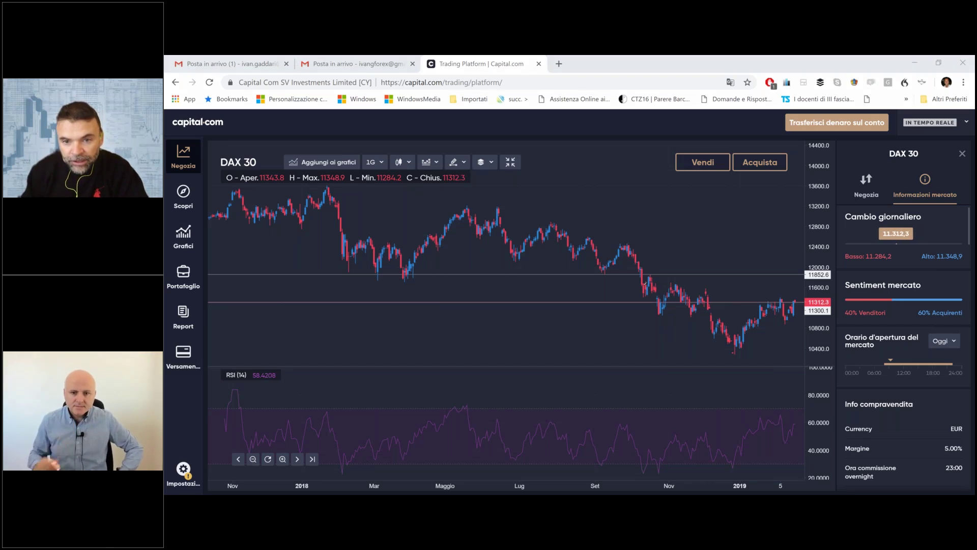
# Draw a freehand ellipse around the Oct–Nov 2018 DAX 30 candles above 11,300.1.
pyautogui.moveTo(639, 287)
pyautogui.mouseDown()
pyautogui.moveTo(720, 294)
pyautogui.moveTo(640, 288)
pyautogui.mouseUp()
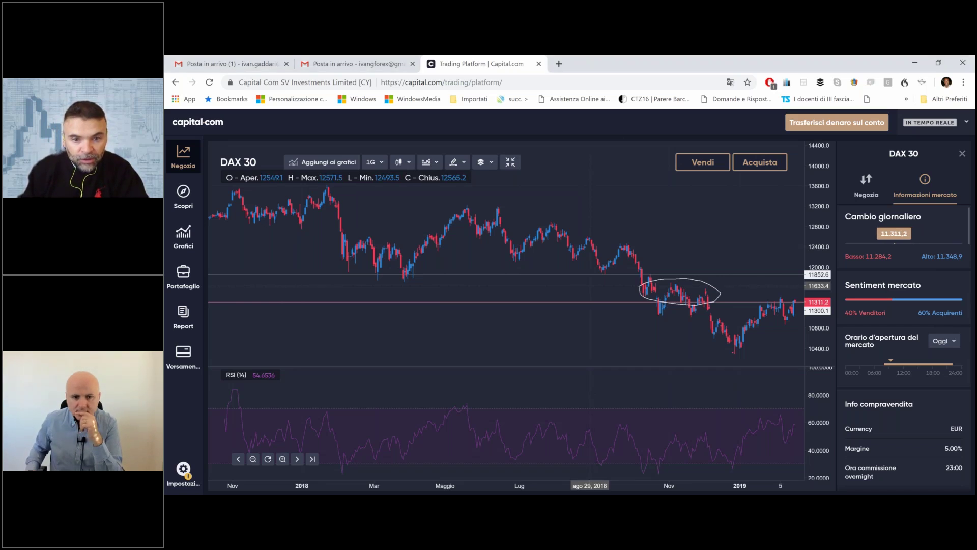
pyautogui.click(456, 162)
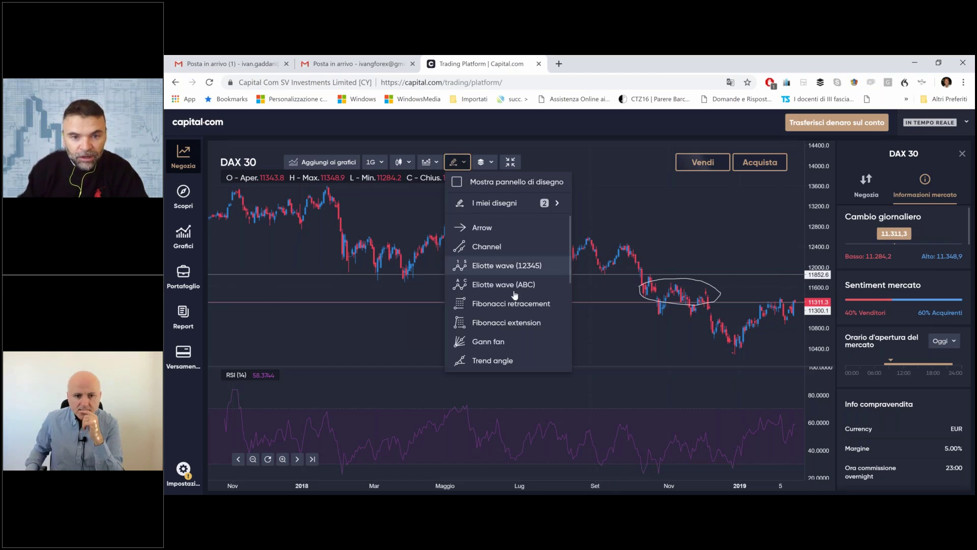
# Choose Horizontal line from the drawing tools and start placing it near 11456.
pyautogui.scroll(-5, 515, 294)
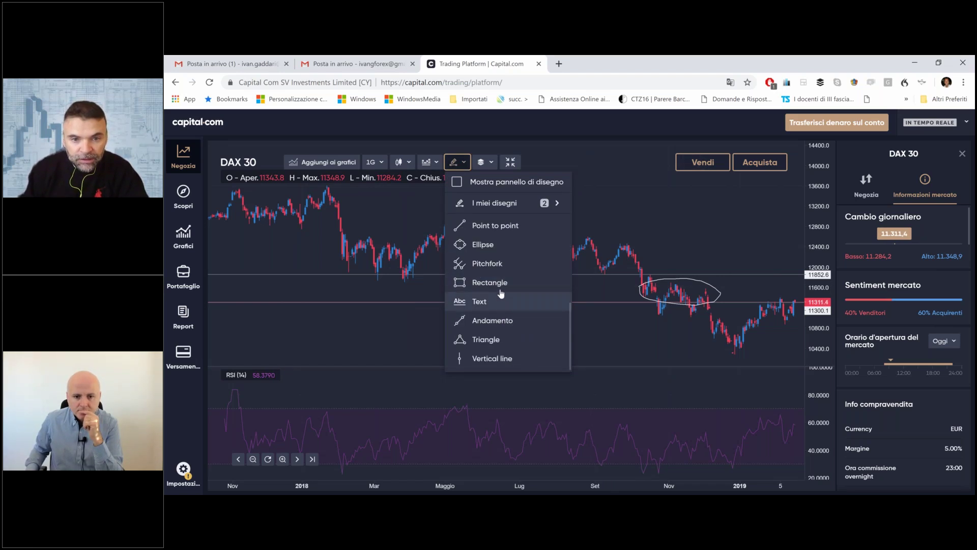
pyautogui.scroll(2, 498, 297)
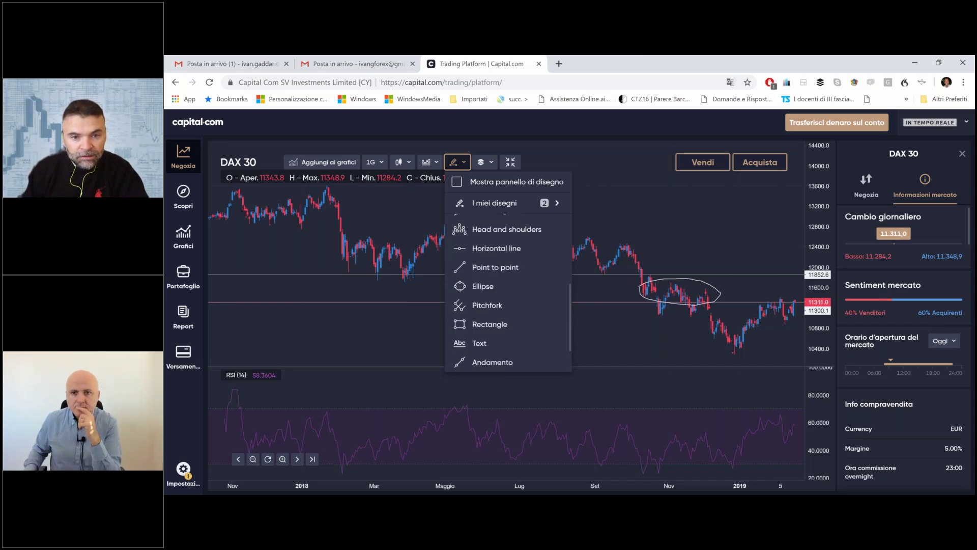
pyautogui.scroll(3, 492, 309)
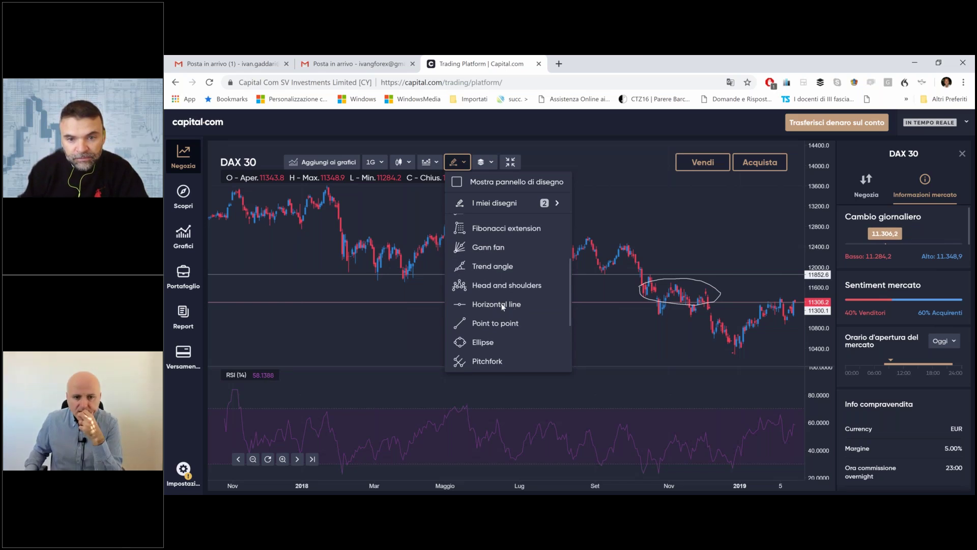
pyautogui.click(536, 300)
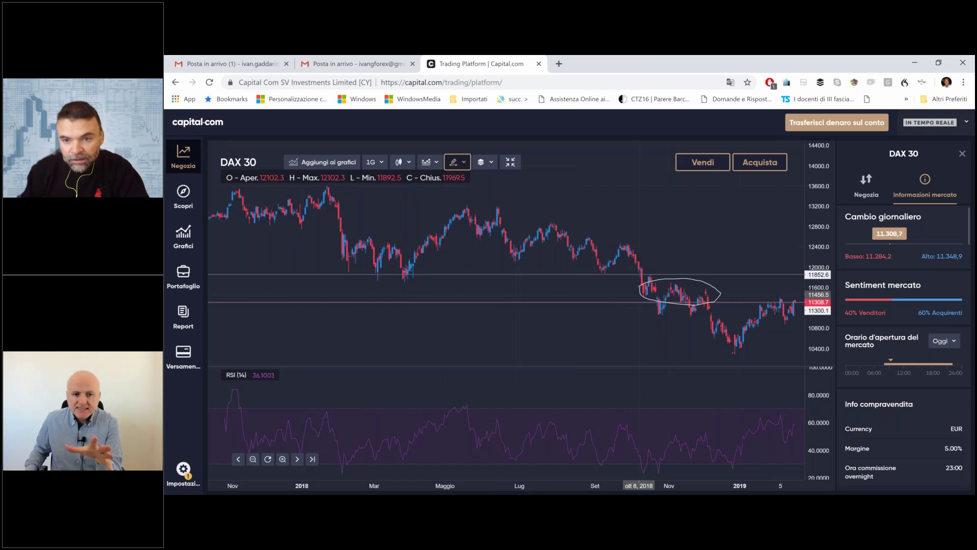
# Fix the horizontal line near 11,300.1, then zoom out back to August 2016.
pyautogui.click(657, 302)
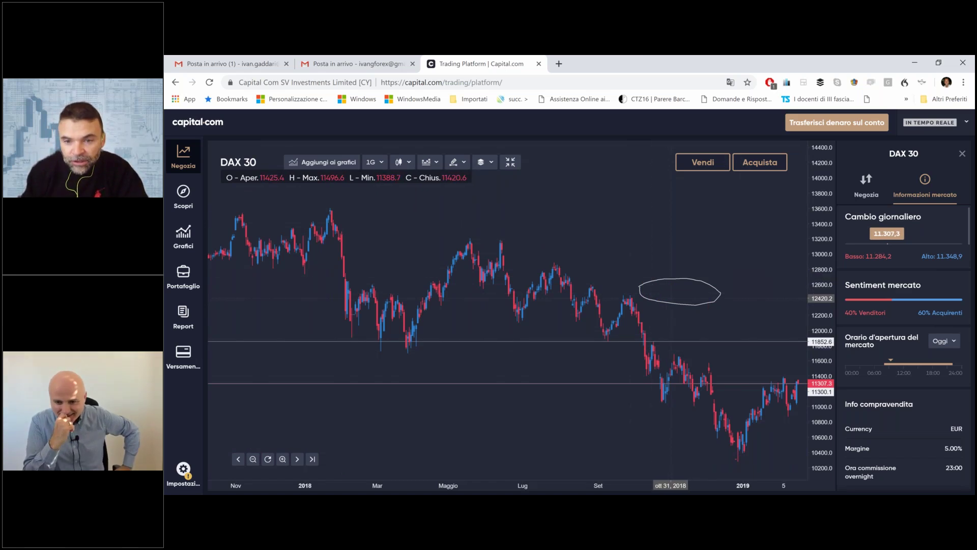
pyautogui.press('Escape')
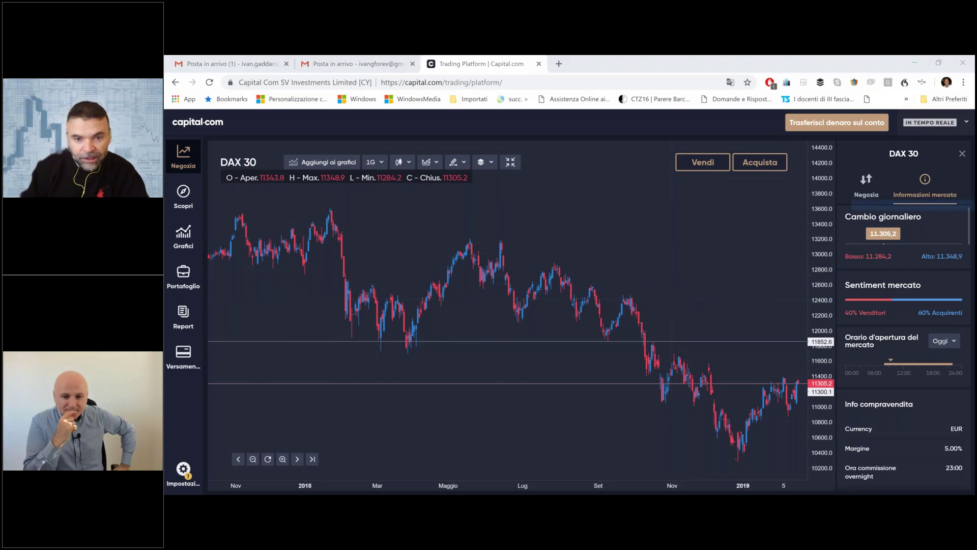
pyautogui.click(690, 380)
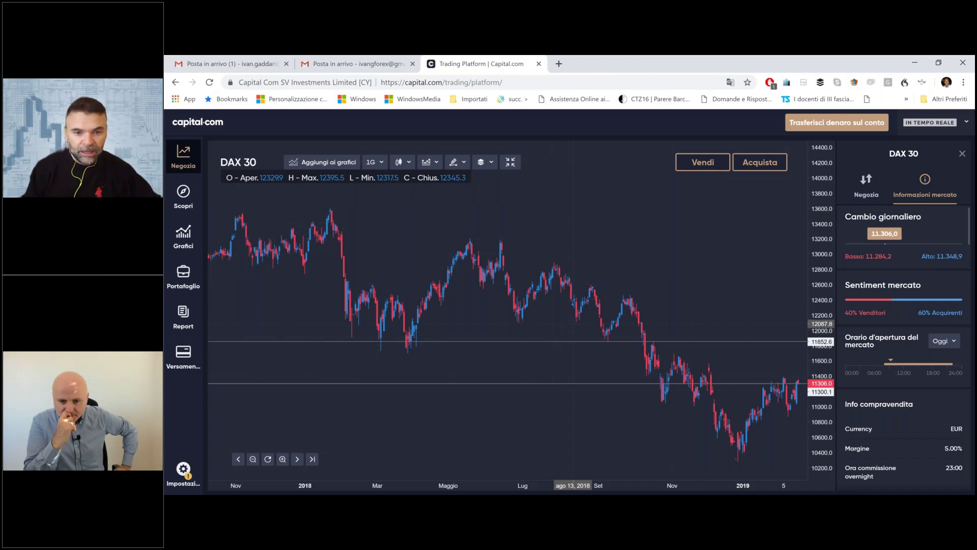
pyautogui.scroll(-2, 575, 318)
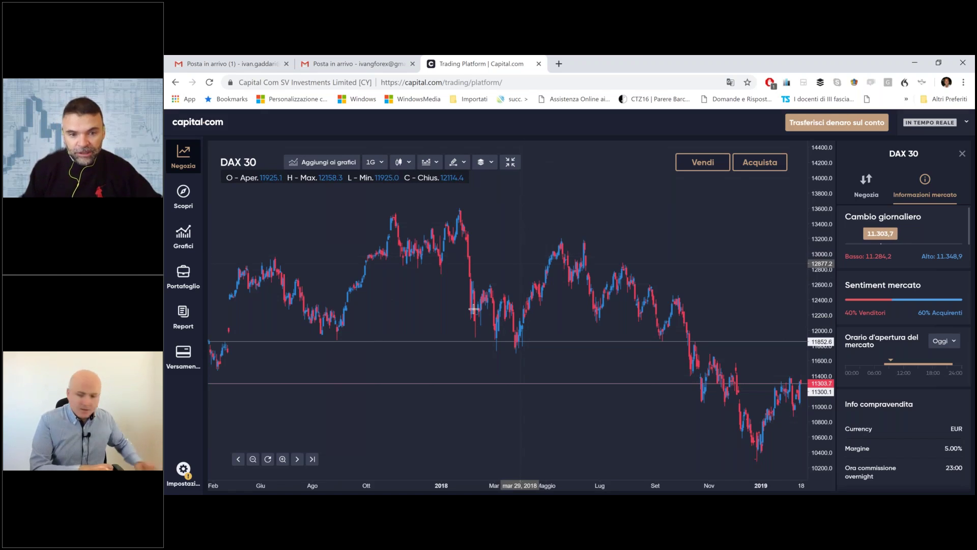
pyautogui.scroll(-2, 473, 308)
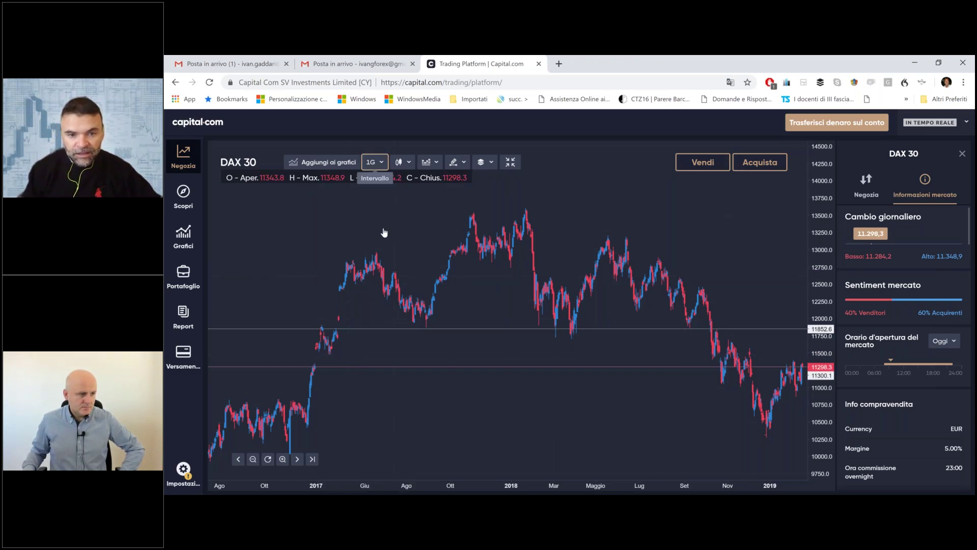
# Switch the DAX 30 chart to 1S weekly candles and zoom in on 2016–2019.
pyautogui.click(374, 162)
pyautogui.click(376, 302)
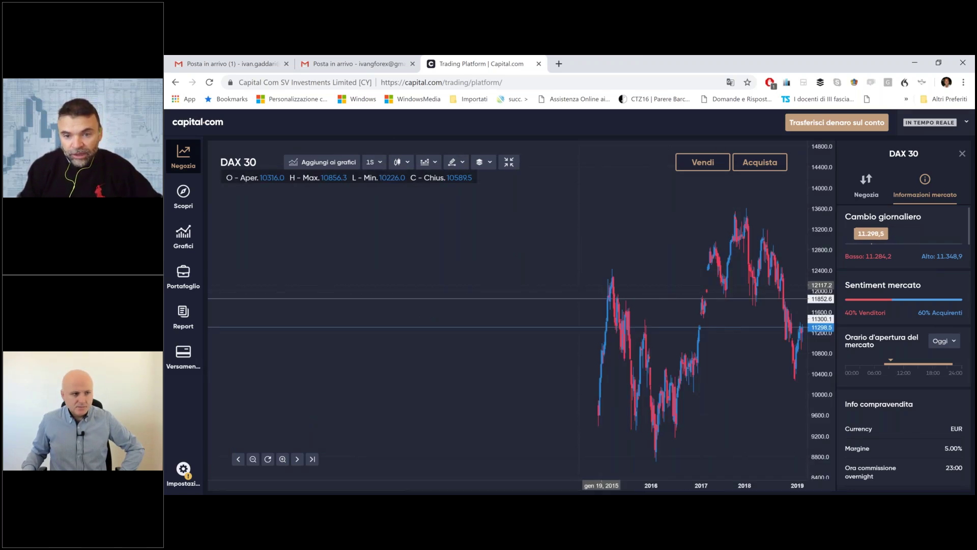
pyautogui.scroll(2, 611, 288)
pyautogui.scroll(2, 623, 291)
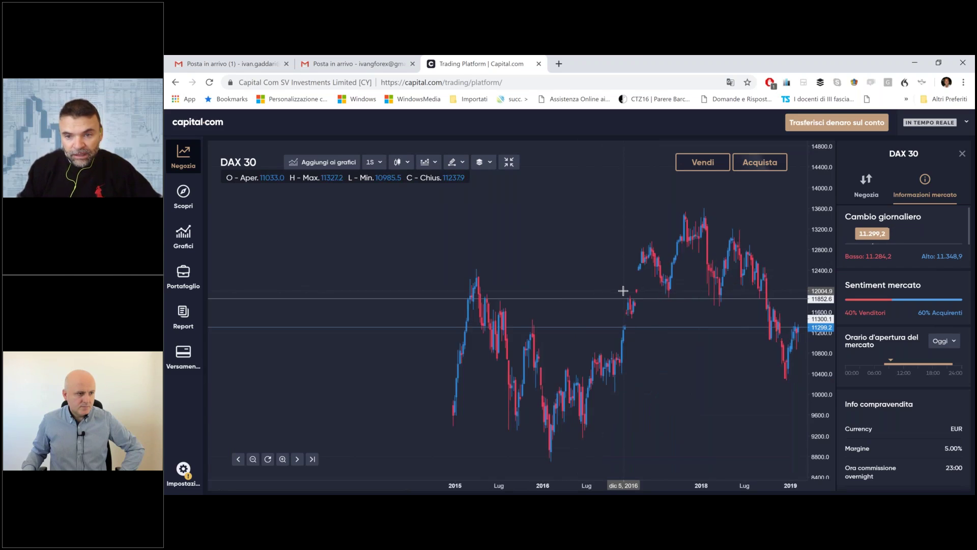
pyautogui.scroll(2, 623, 291)
pyautogui.scroll(2, 623, 290)
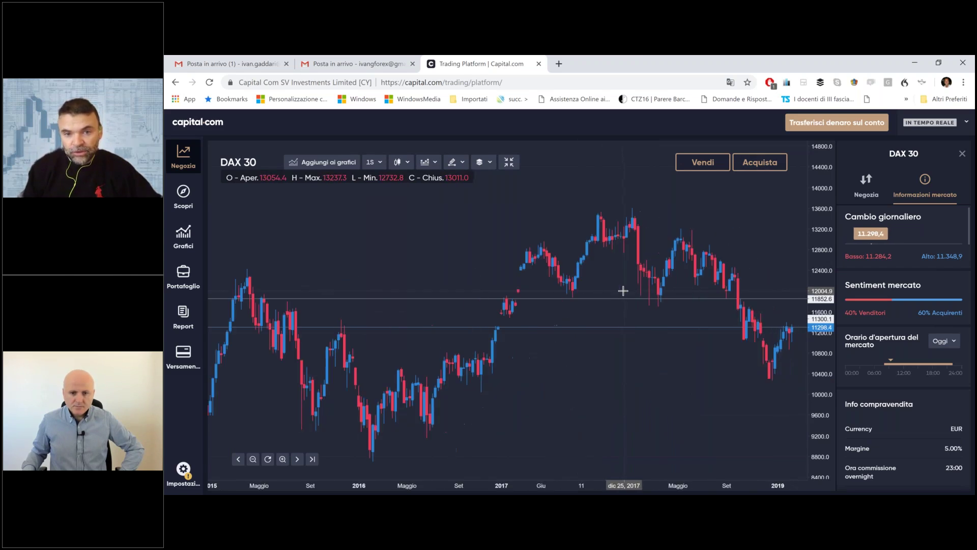
pyautogui.scroll(2, 623, 291)
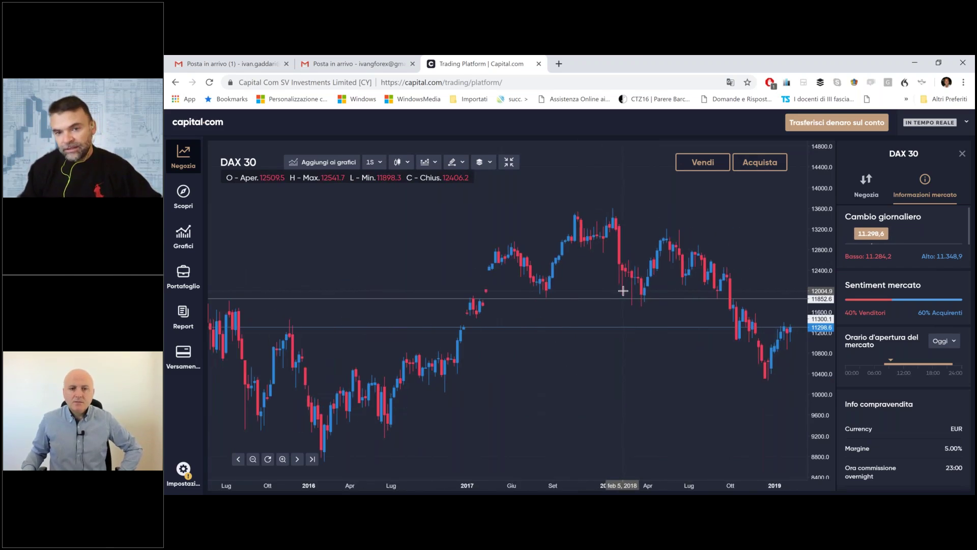
pyautogui.scroll(2, 623, 290)
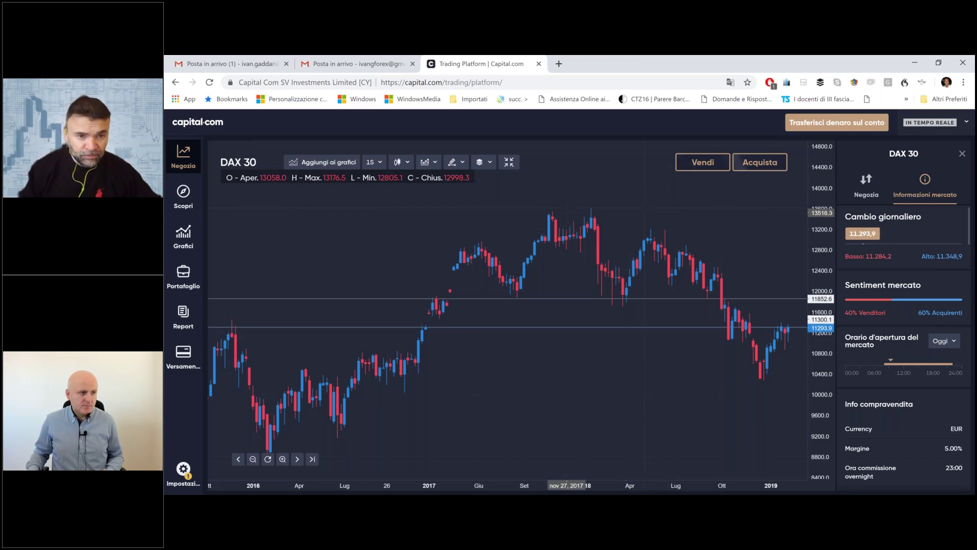
# Search 'sp500' to load the S&P 500 market and expand its chart full-width.
pyautogui.click(509, 162)
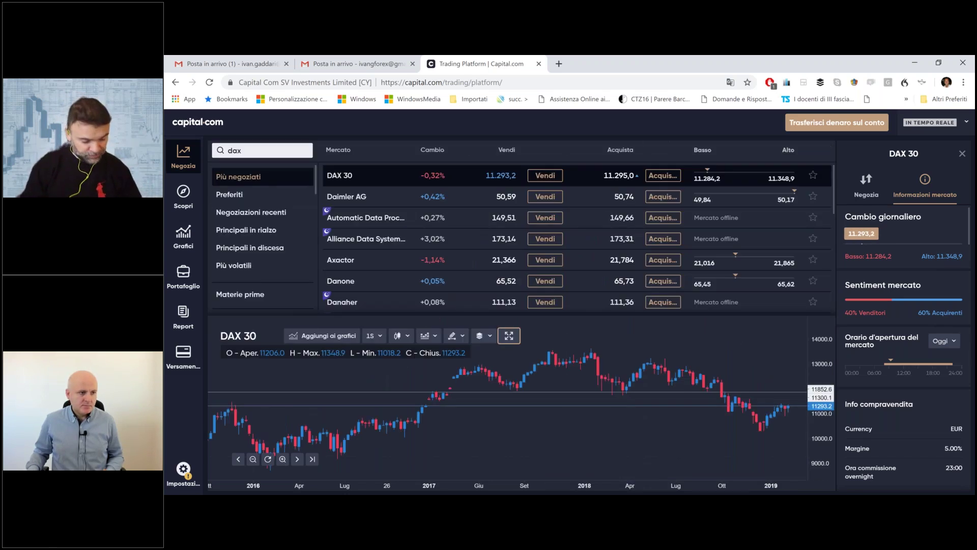
pyautogui.doubleClick(254, 150)
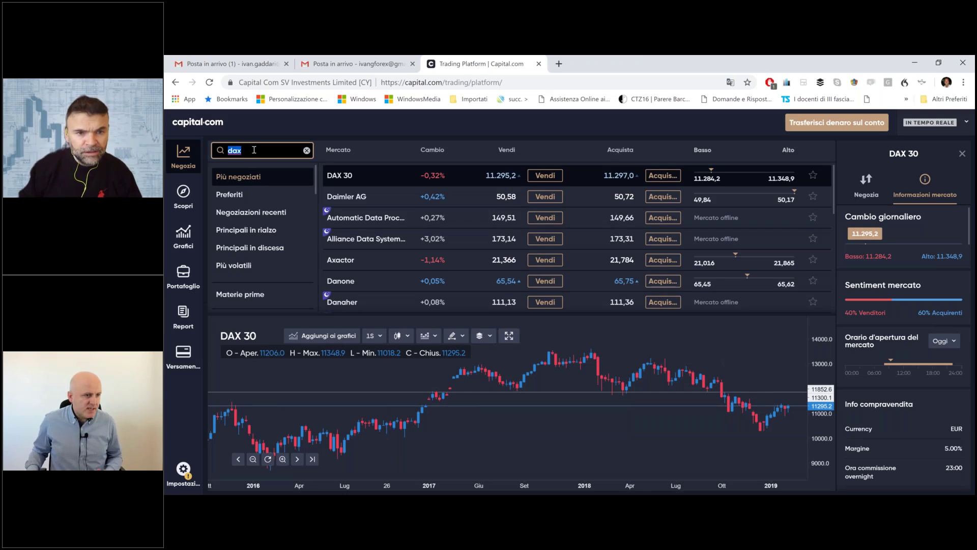
pyautogui.write('sp')
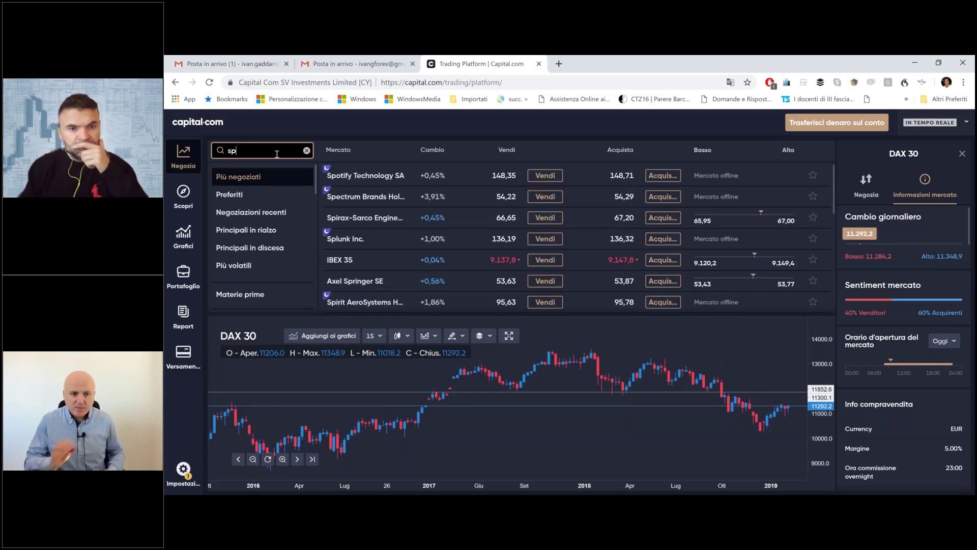
pyautogui.write('500')
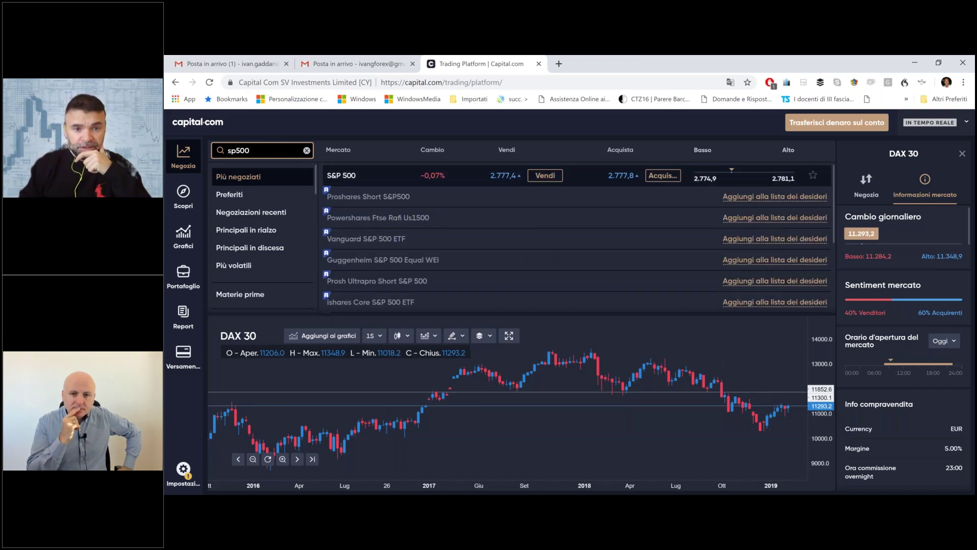
pyautogui.press('Return')
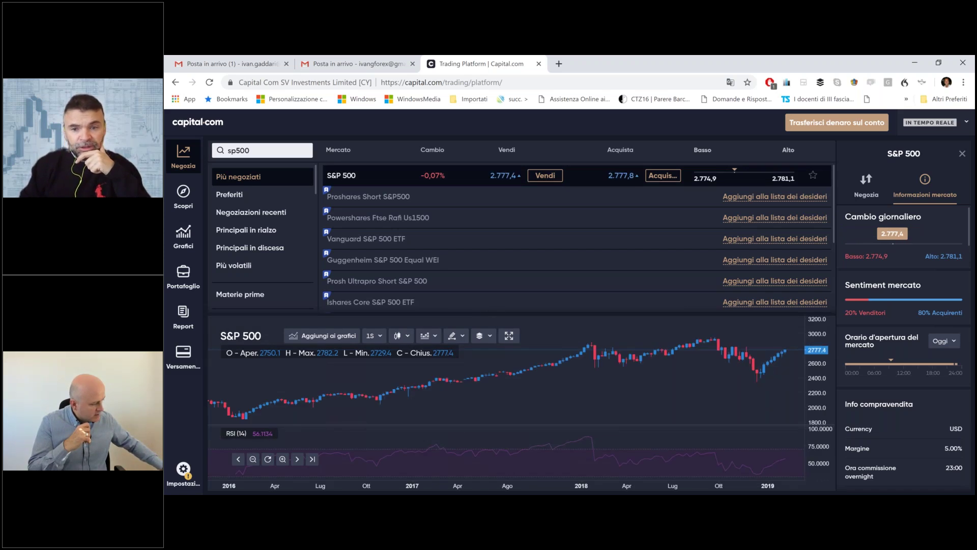
pyautogui.click(509, 336)
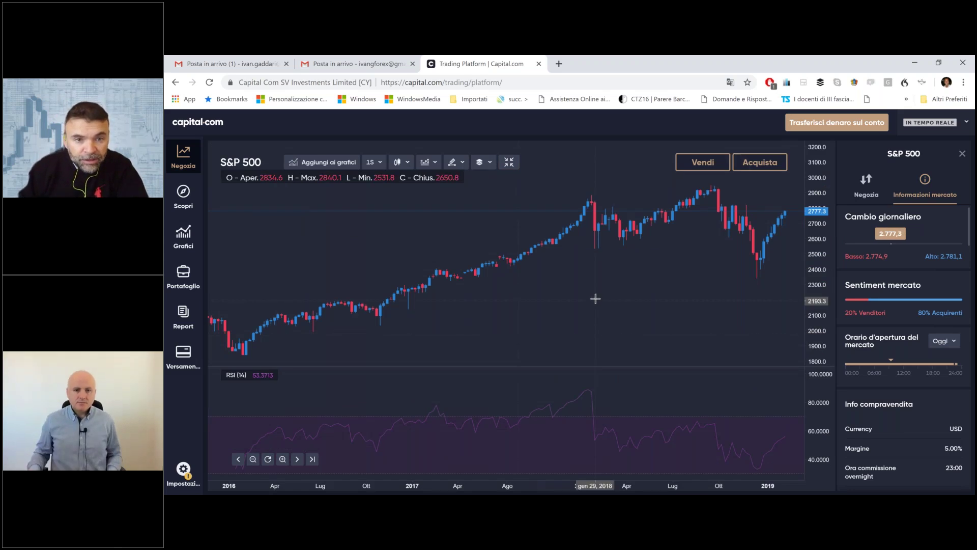
# Add a Moving Average, MA (20, close, 0), to the S&P 500 weekly chart.
pyautogui.click(436, 167)
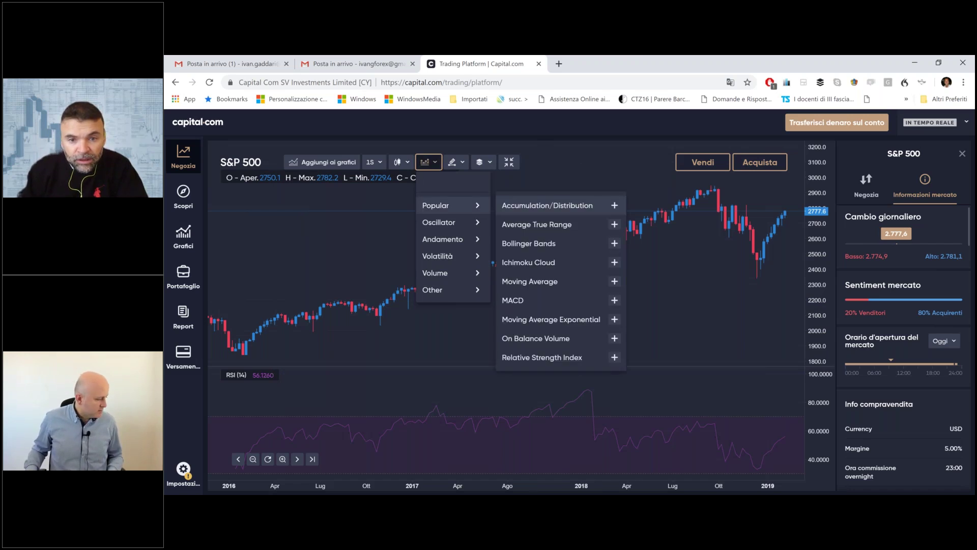
pyautogui.click(547, 283)
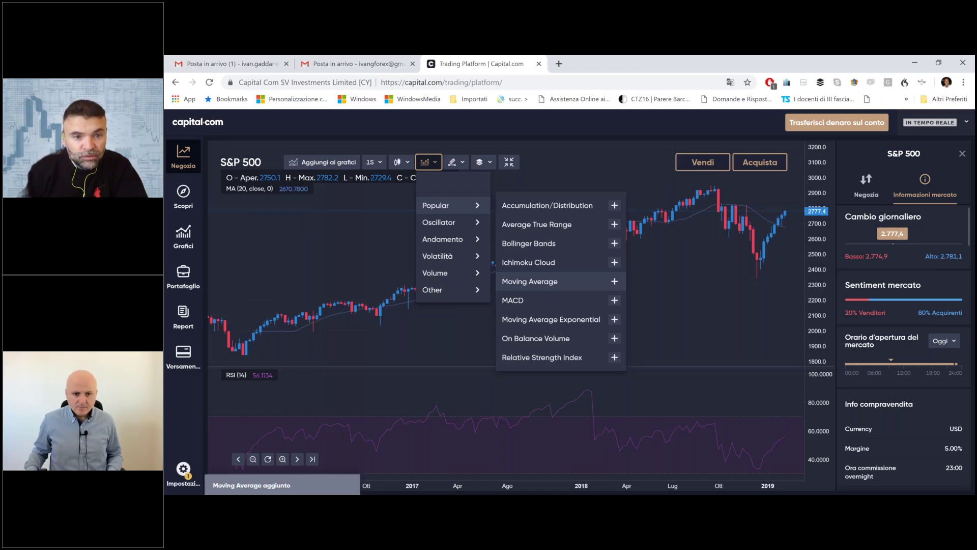
pyautogui.click(240, 187)
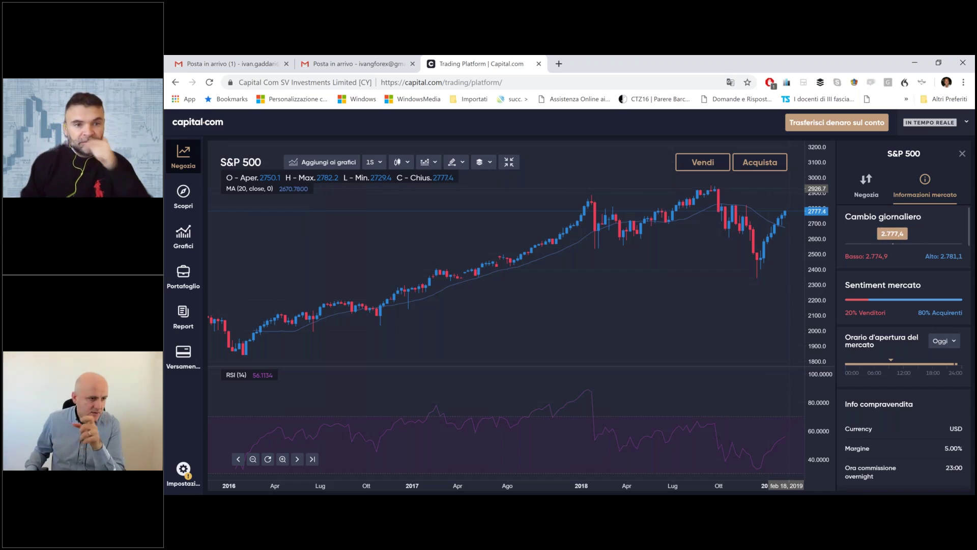
# Search 'dax' to load DAX 30 and expand its chart, now showing MA (20, close, 0).
pyautogui.write('dax')
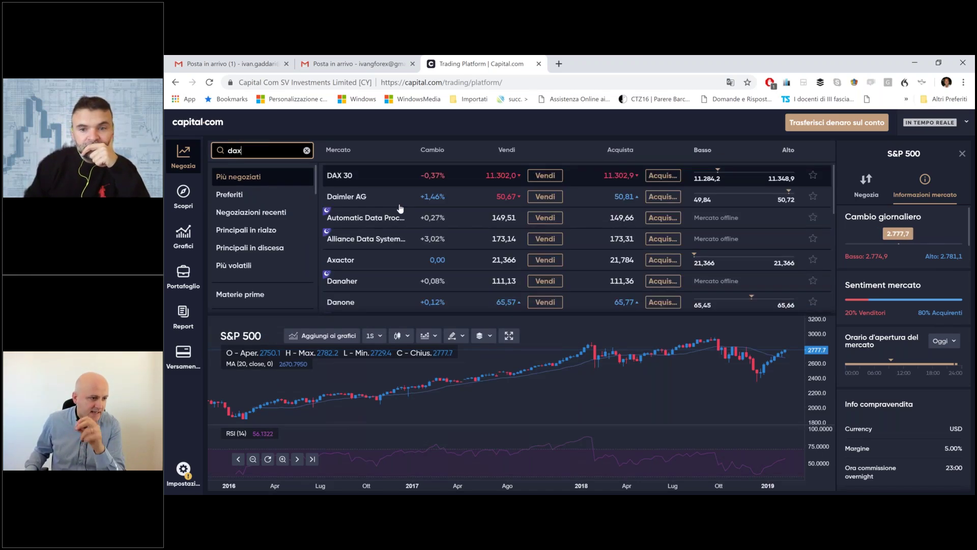
pyautogui.press('Return')
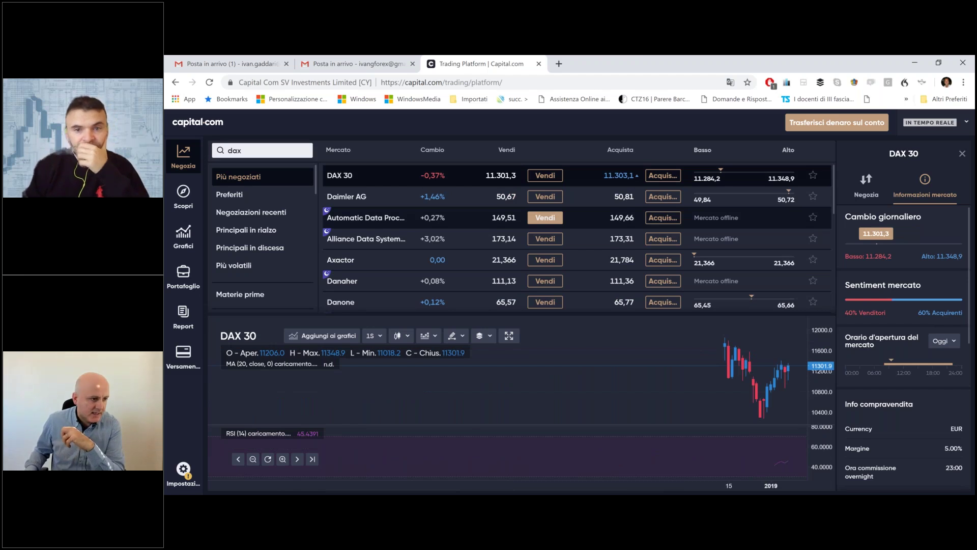
pyautogui.click(508, 336)
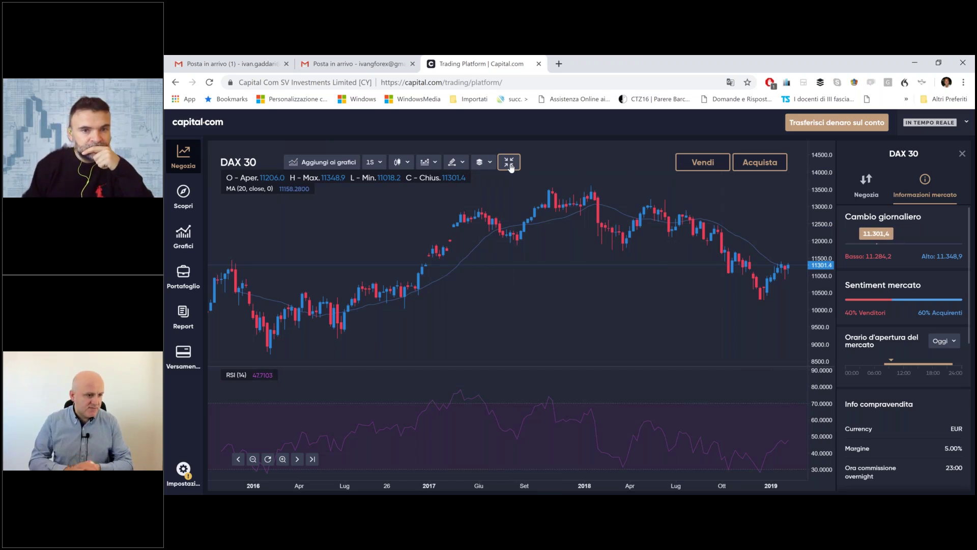
# Collapse the chart, search 'gbpusd', and open British Pound / US Dollar.
pyautogui.click(509, 163)
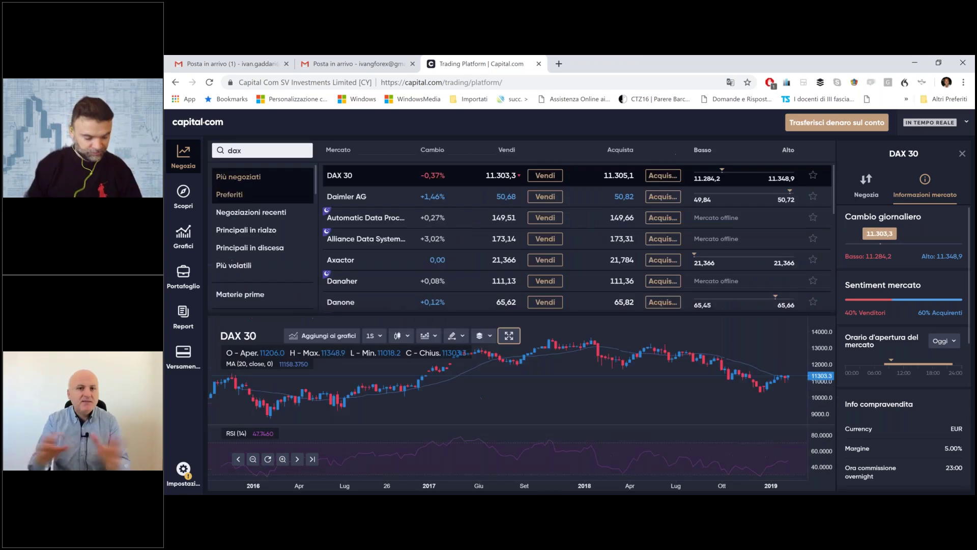
pyautogui.doubleClick(244, 149)
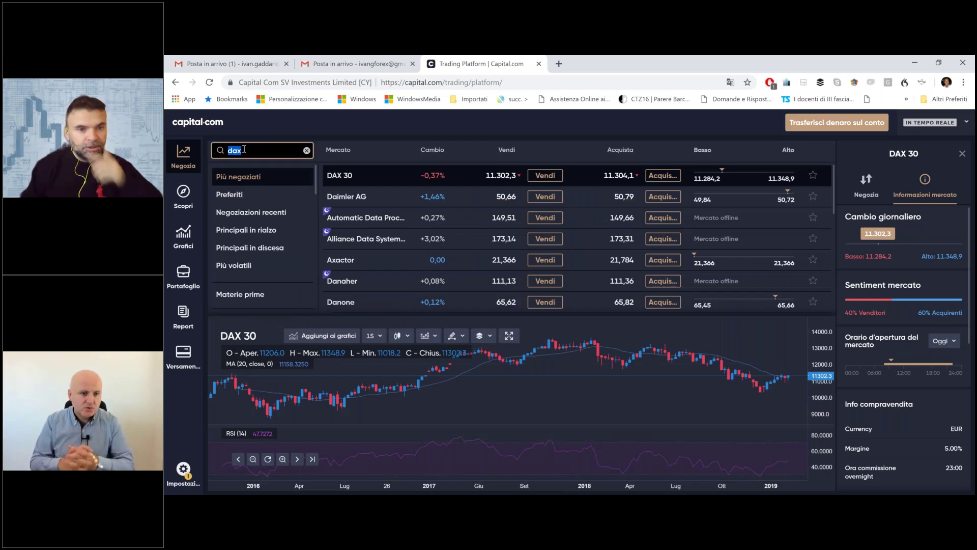
pyautogui.click(244, 149)
pyautogui.write('gbpusd')
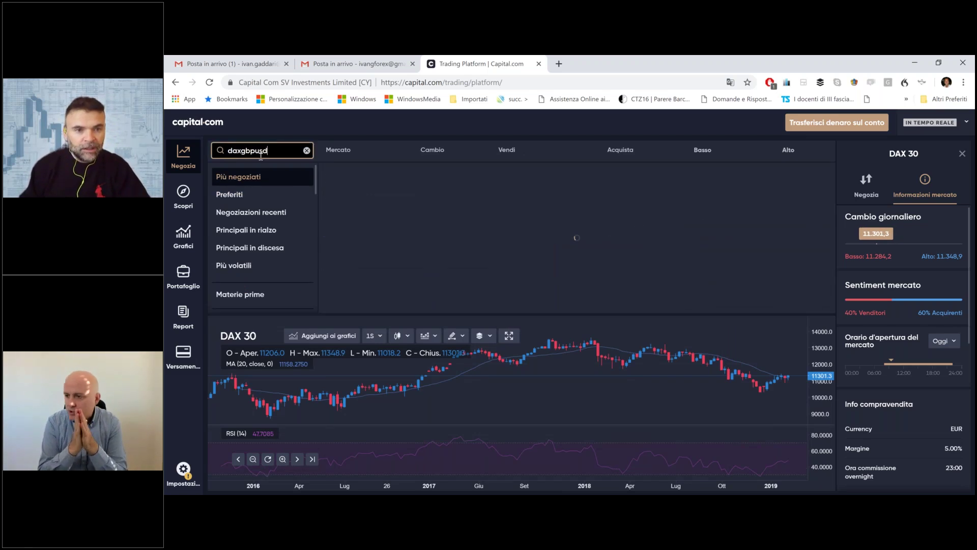
pyautogui.hotkey('ctrl', 'a')
pyautogui.press('BackSpace')
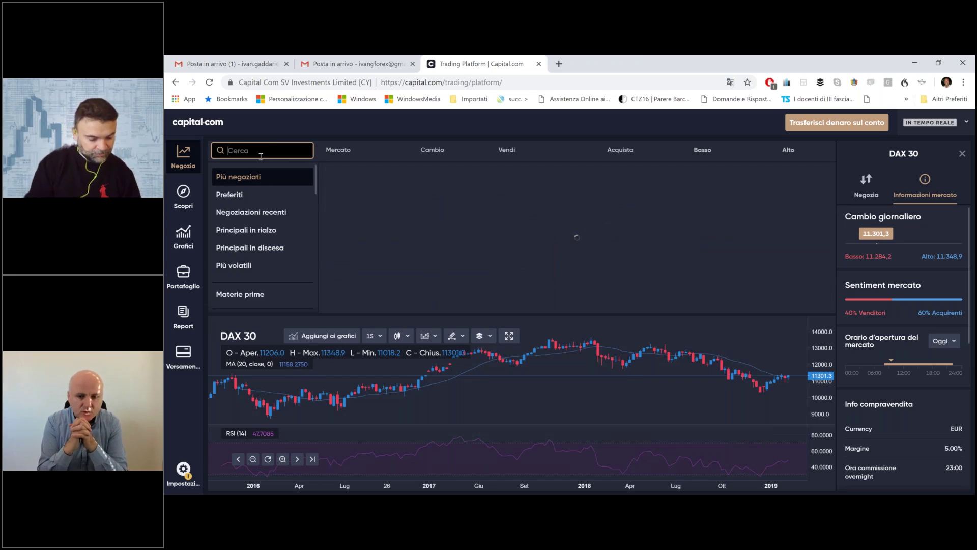
pyautogui.write('gb')
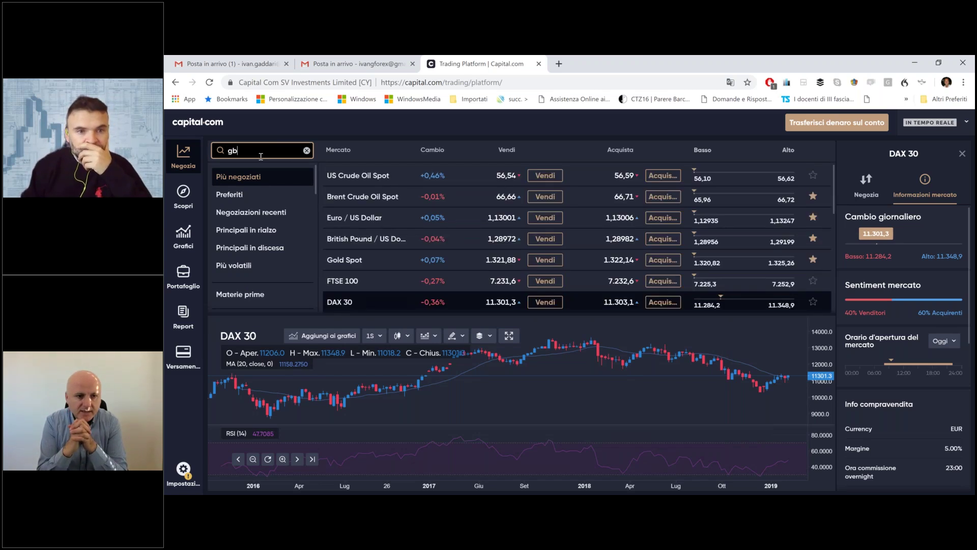
pyautogui.write('pusd')
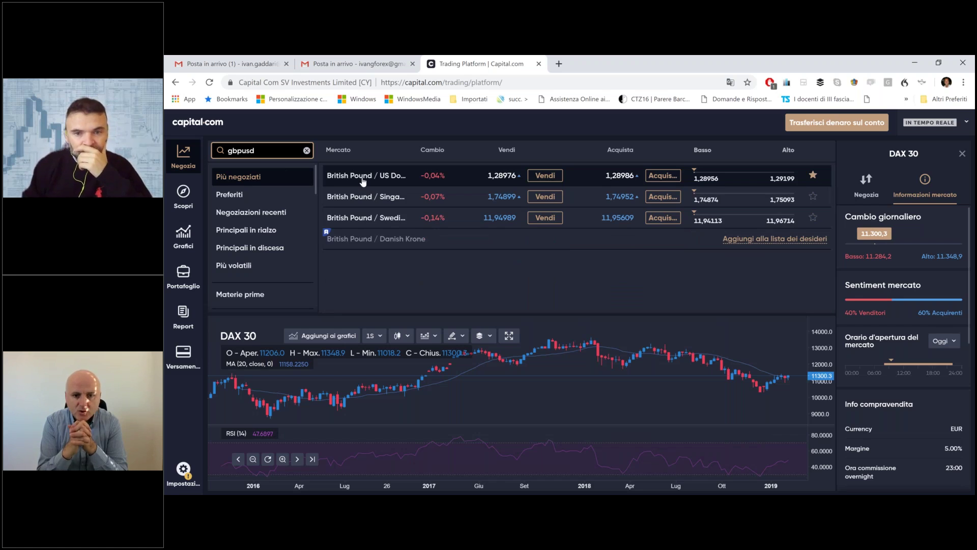
pyautogui.click(362, 178)
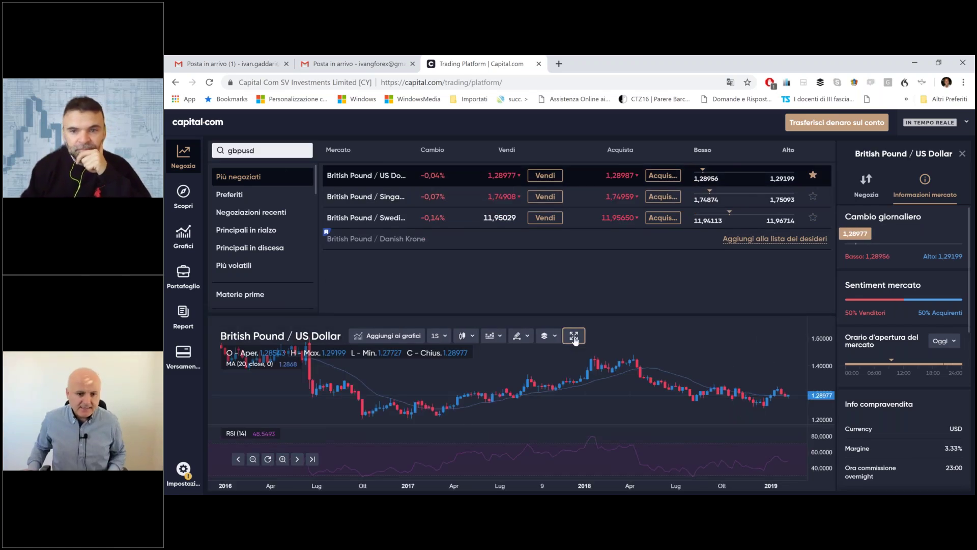
# Expand the British Pound / US Dollar weekly chart to full size.
pyautogui.click(574, 336)
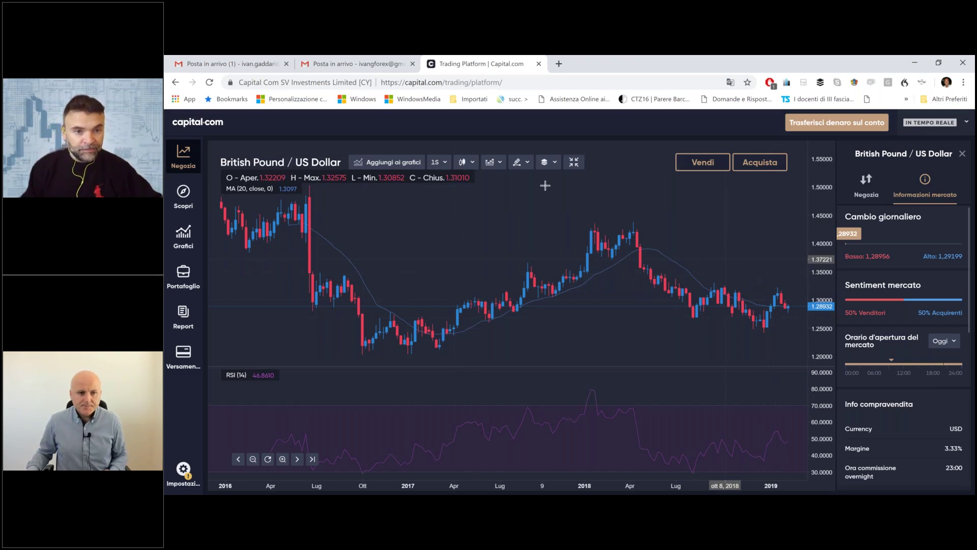
# Search 'usdjpy', open US Dollar / Japanese Yen, and expand its weekly chart.
pyautogui.click(574, 163)
pyautogui.write('gbpusd')
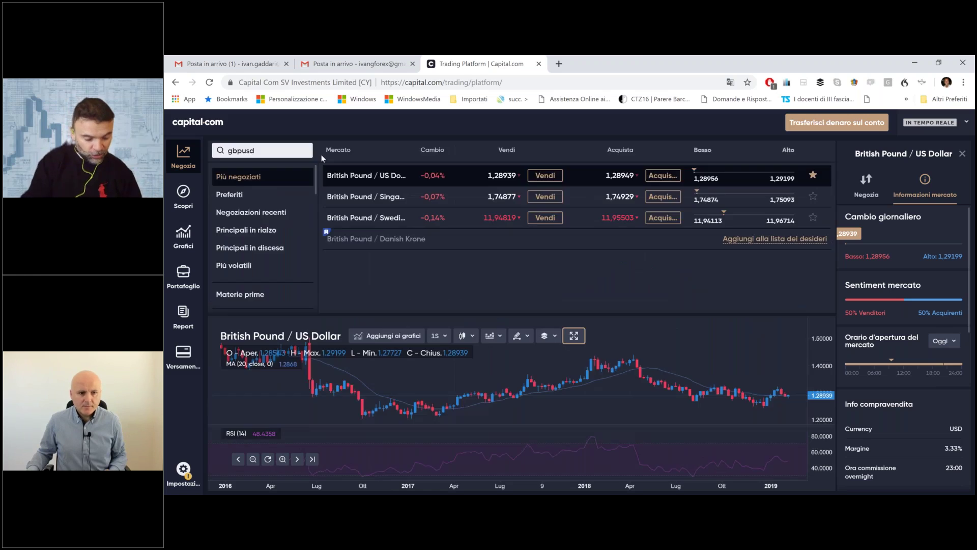
pyautogui.click(275, 149)
pyautogui.write('us')
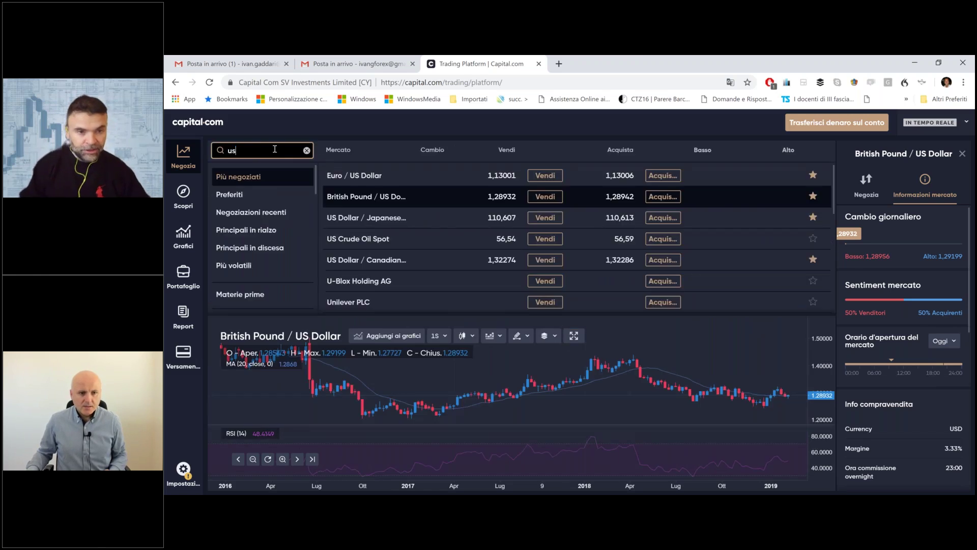
pyautogui.write('djpy')
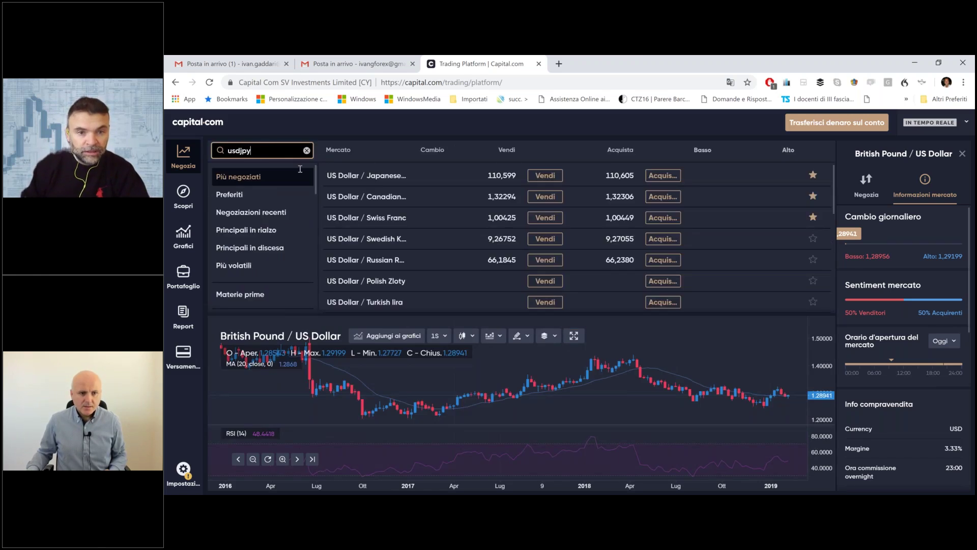
pyautogui.click(392, 179)
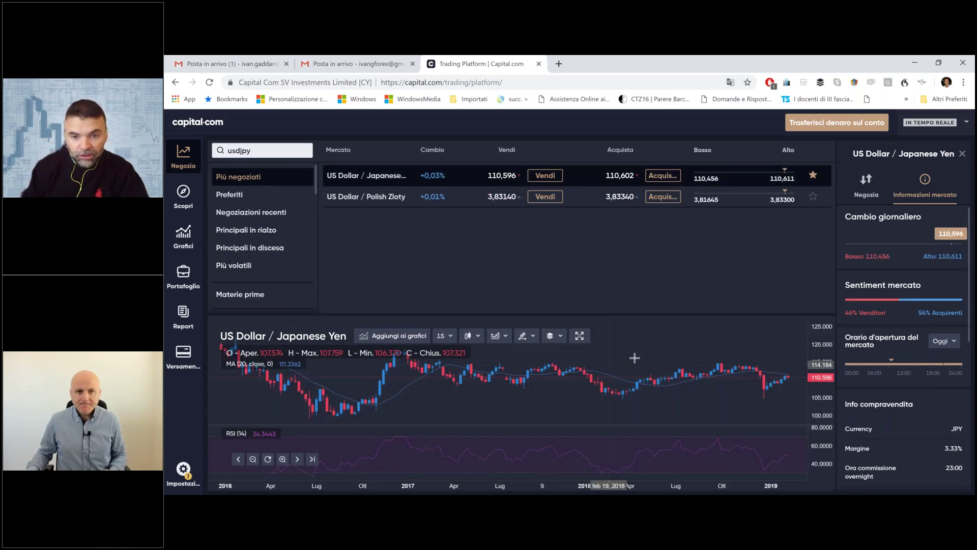
pyautogui.click(580, 337)
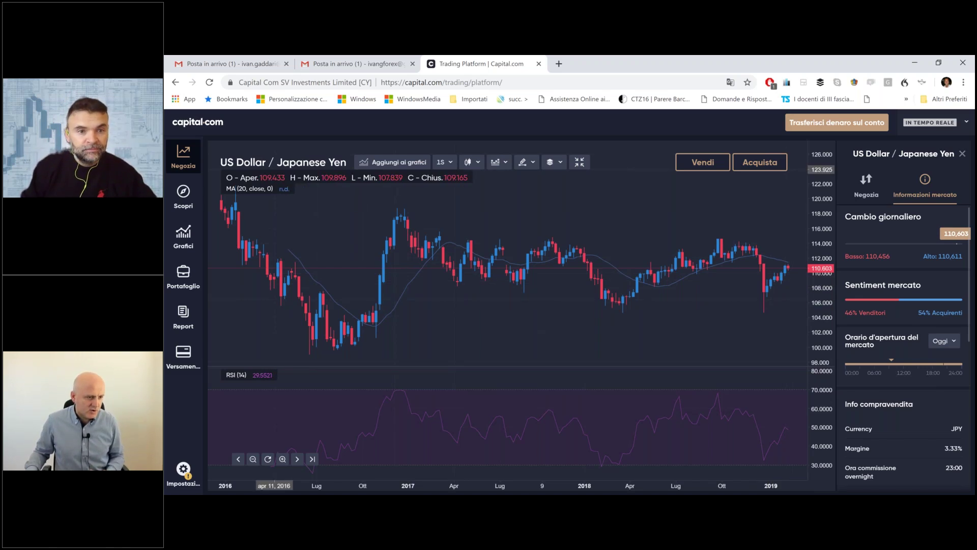
# Search the markets for 'oil' and open the US Crude Oil Spot chart.
pyautogui.click(267, 162)
pyautogui.write('usdjpy')
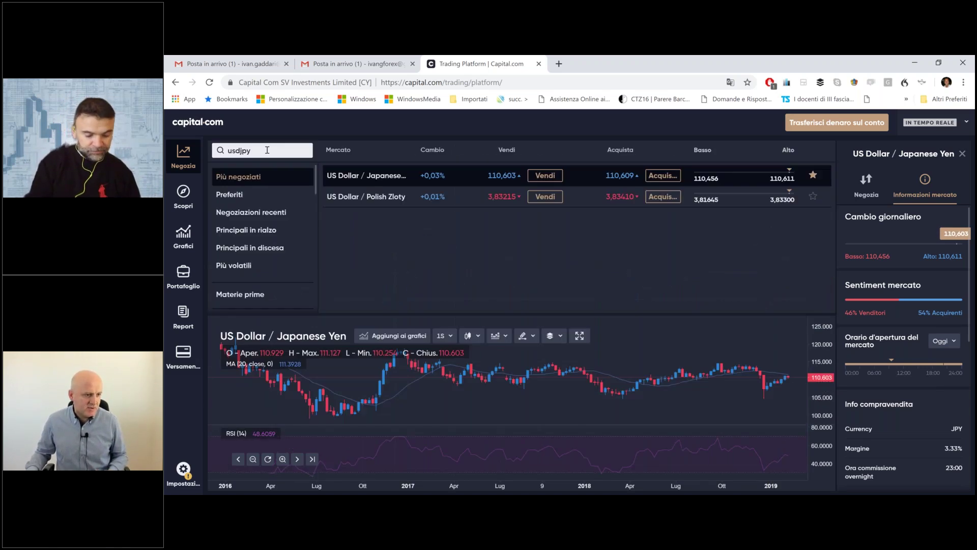
pyautogui.click(268, 150)
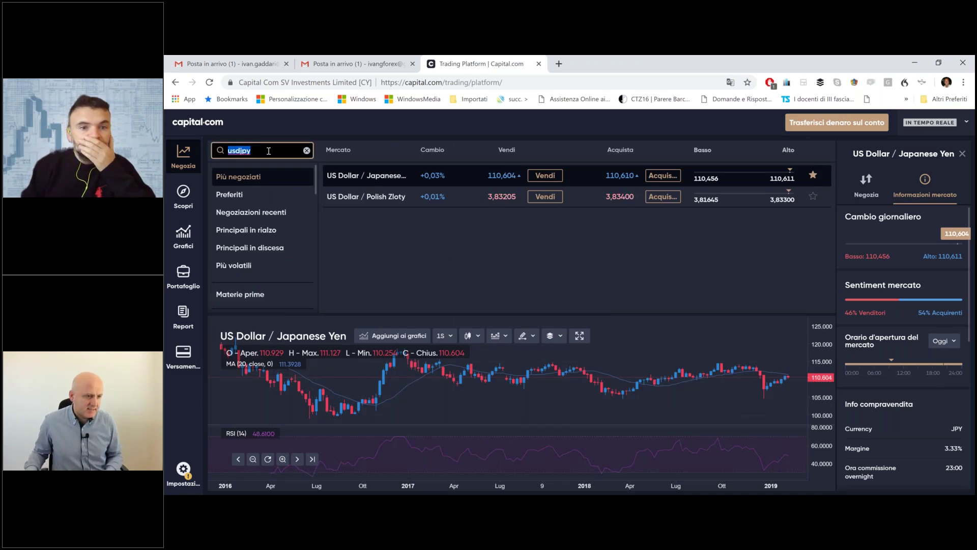
pyautogui.write('oil')
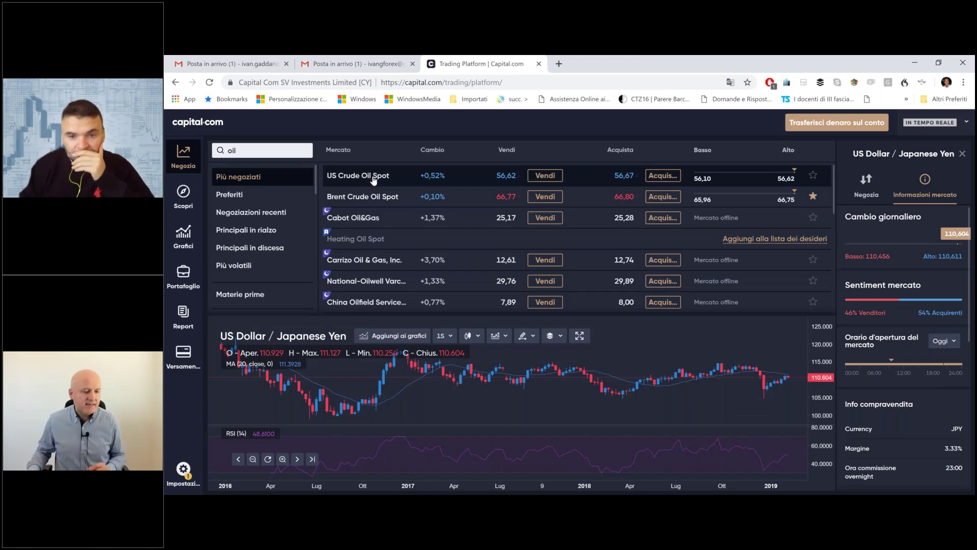
pyautogui.click(374, 178)
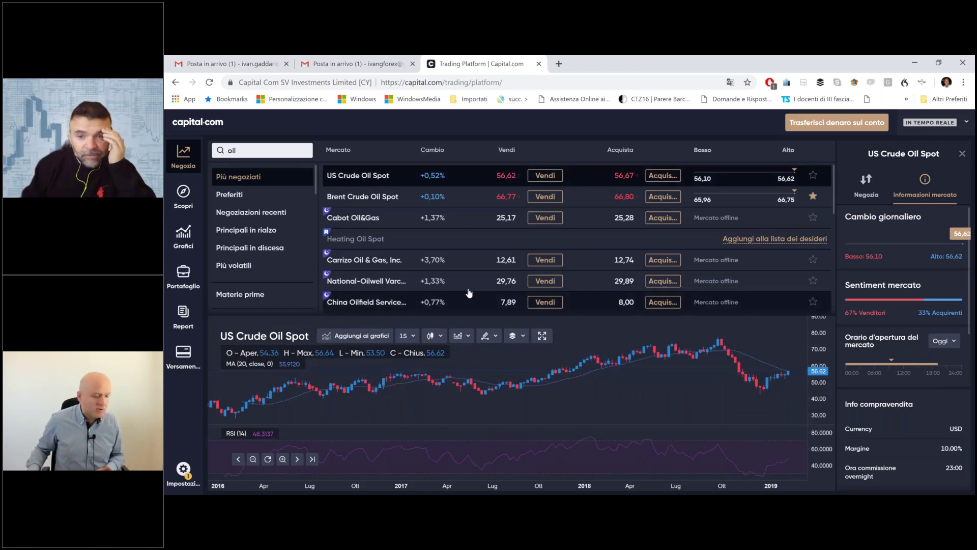
# Expand the oil chart to full size and zoom out to cover 2015 through early 2019.
pyautogui.click(542, 335)
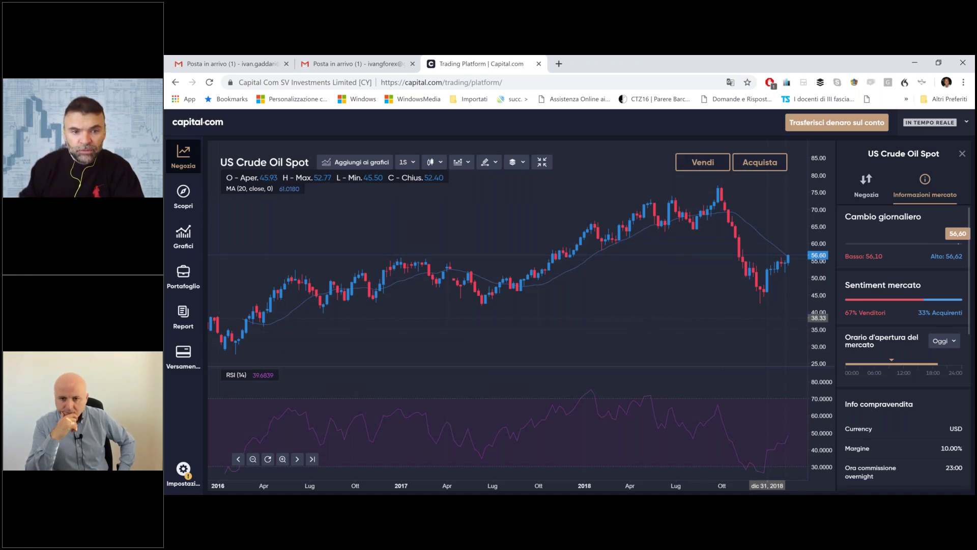
pyautogui.scroll(-2, 617, 243)
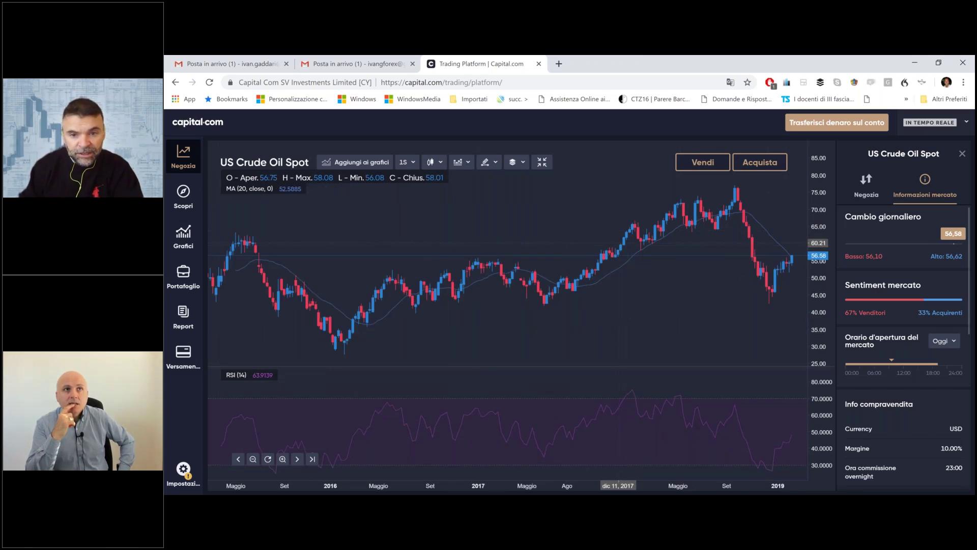
pyautogui.scroll(-1, 420, 295)
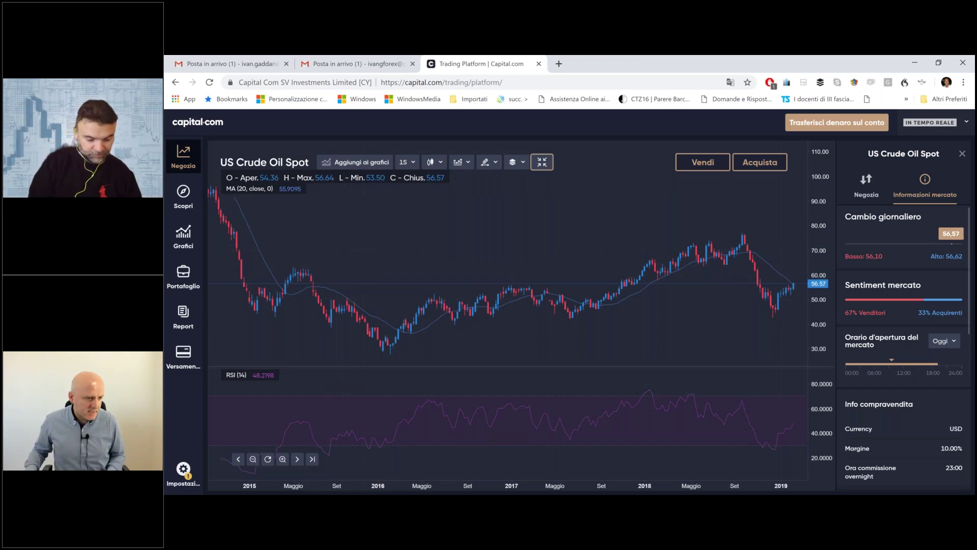
# Replace the search with 'gold' and open the Gold Spot chart full size.
pyautogui.click(542, 162)
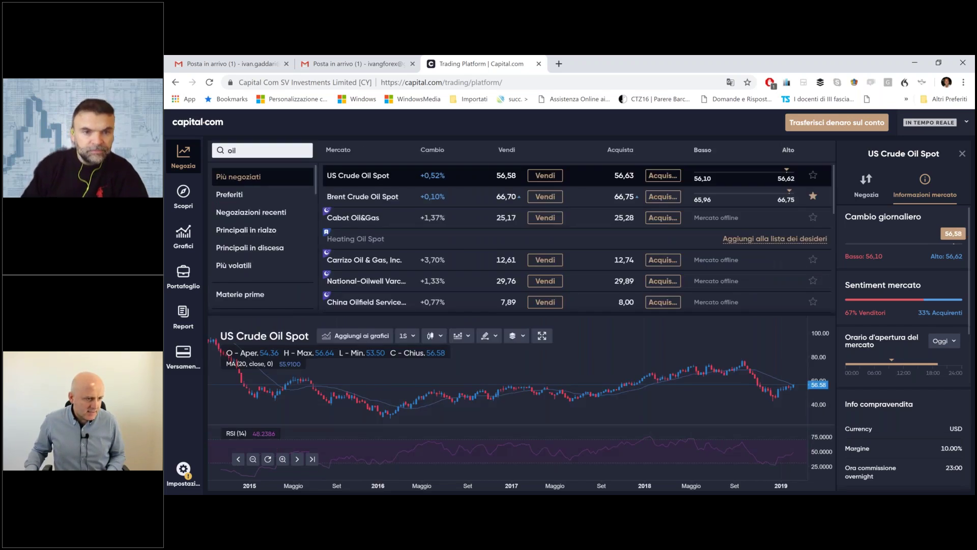
pyautogui.doubleClick(249, 150)
pyautogui.write('gold')
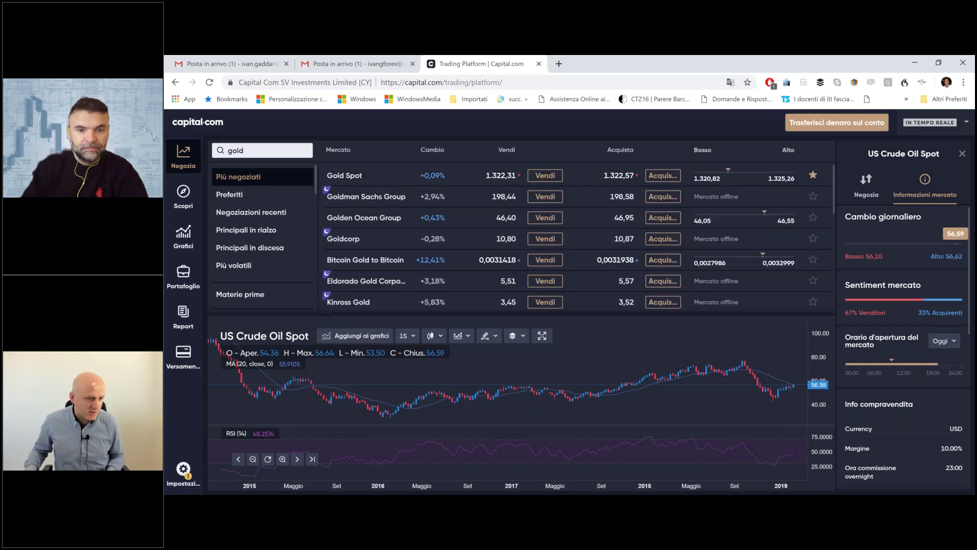
pyautogui.click(542, 335)
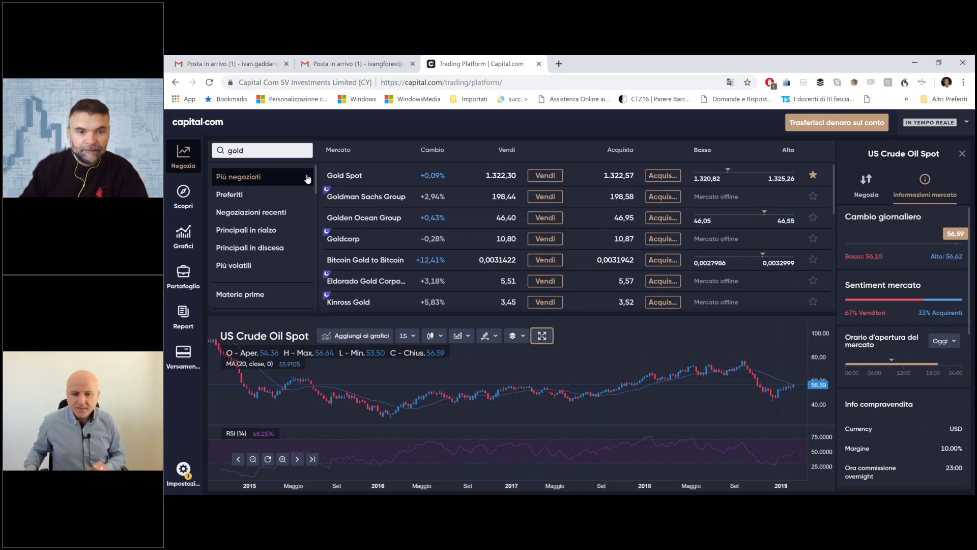
pyautogui.click(344, 175)
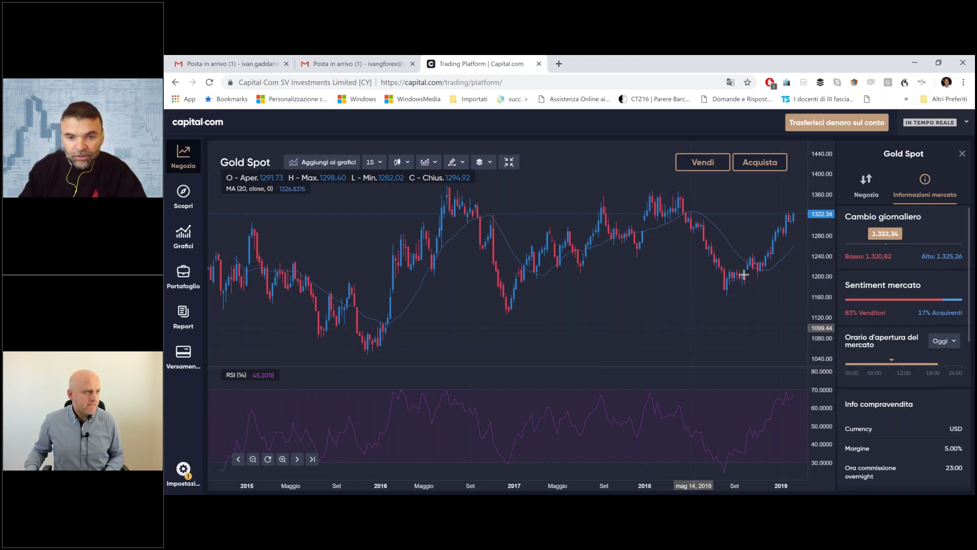
# Zoom in on the Gold Spot chart to span roughly mid-2016 to early 2019.
pyautogui.scroll(2, 684, 326)
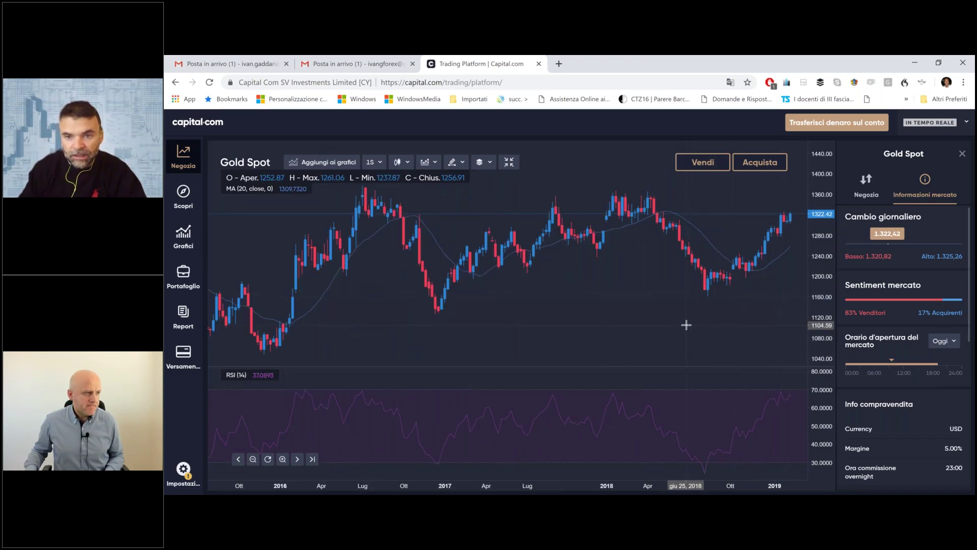
pyautogui.scroll(1, 686, 325)
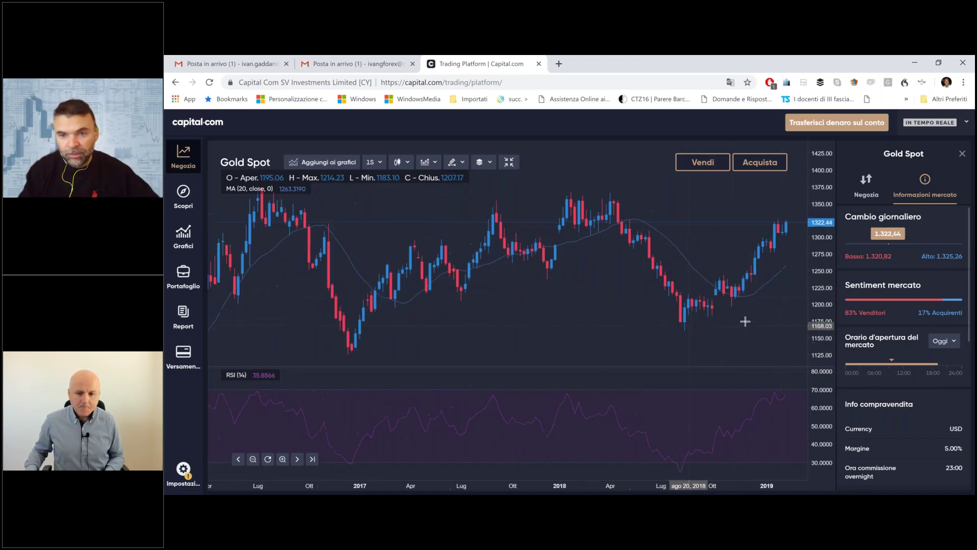
pyautogui.scroll(1, 743, 321)
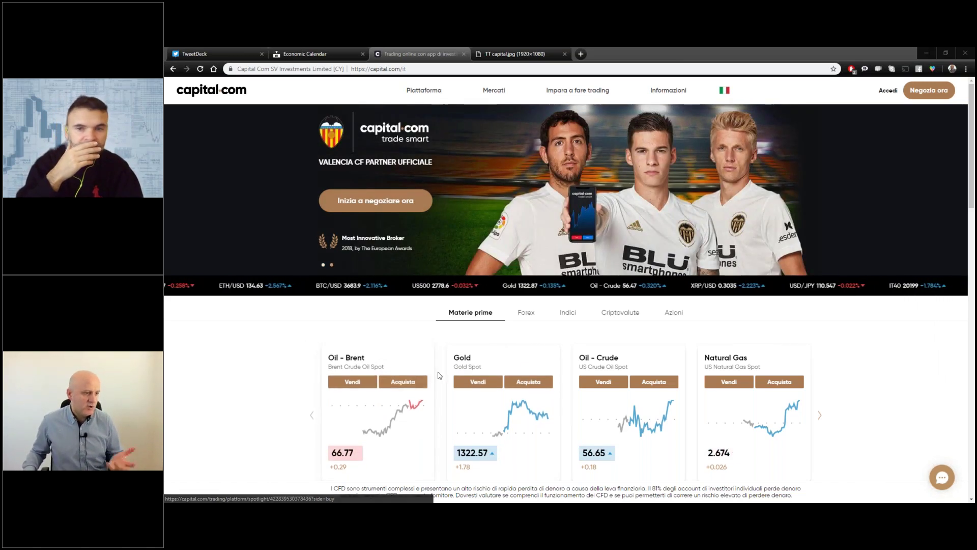
# Switch the homepage market showcase through Forex, Indici, Criptovalute and finally Azioni.
pyautogui.click(529, 314)
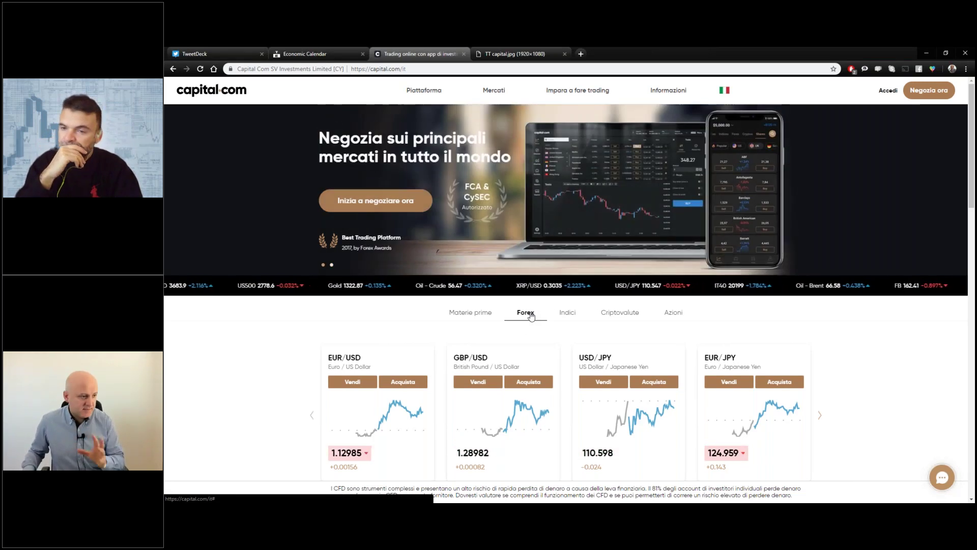
pyautogui.click(568, 314)
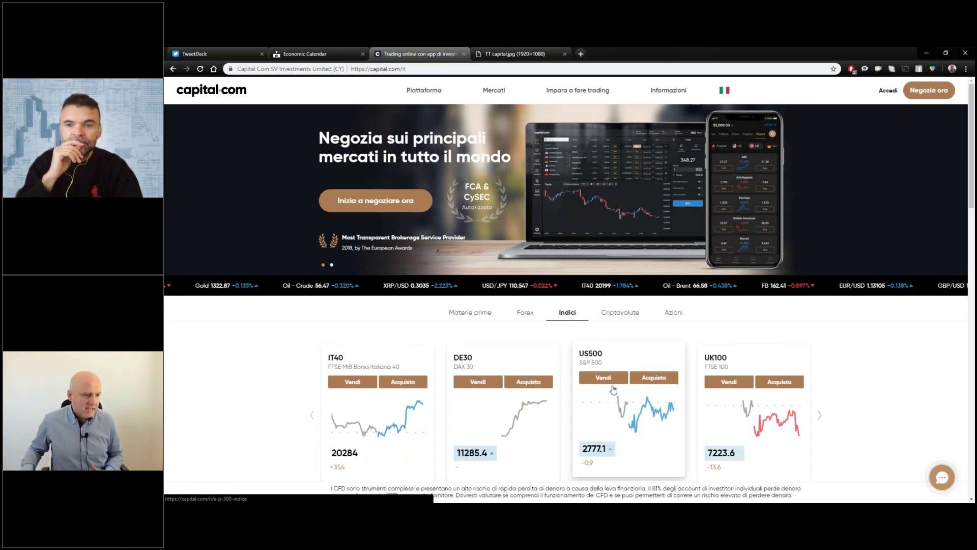
pyautogui.click(622, 314)
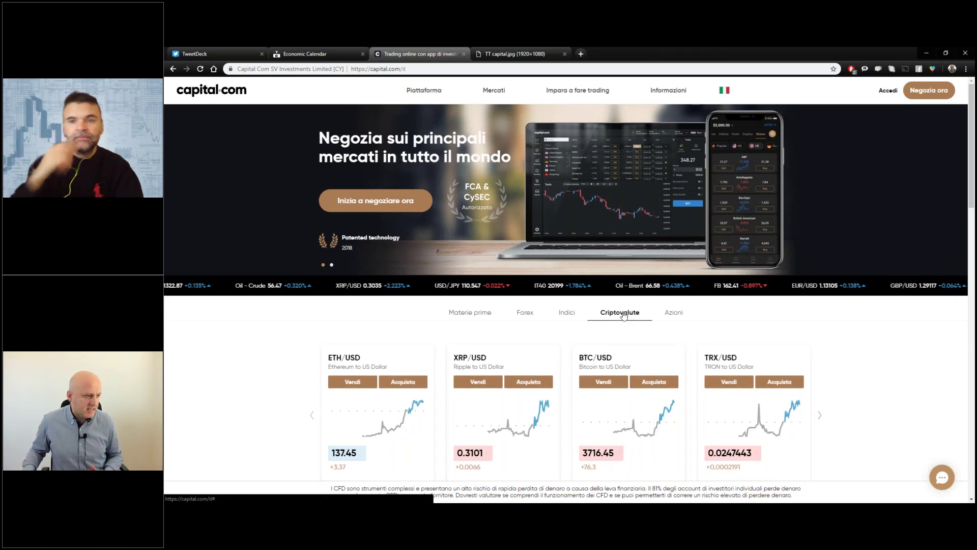
pyautogui.click(674, 315)
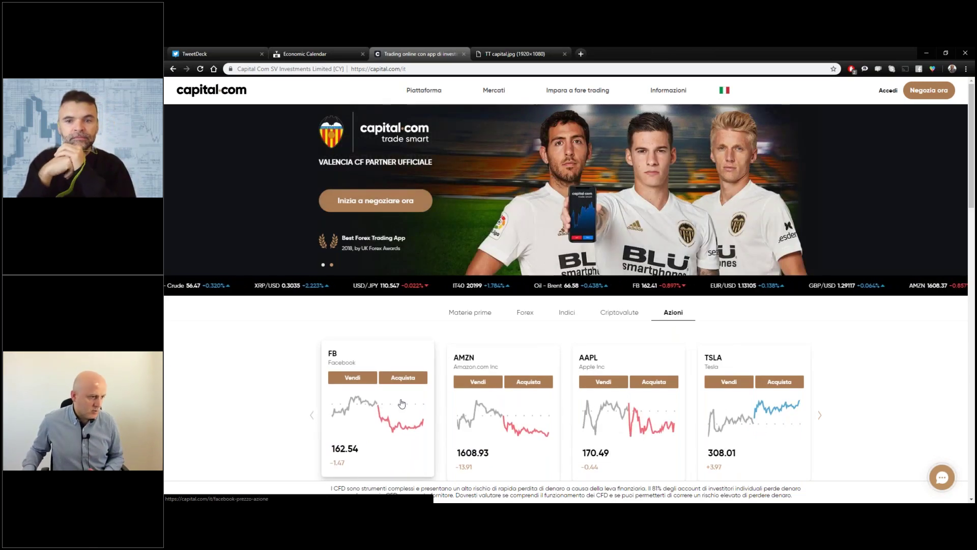